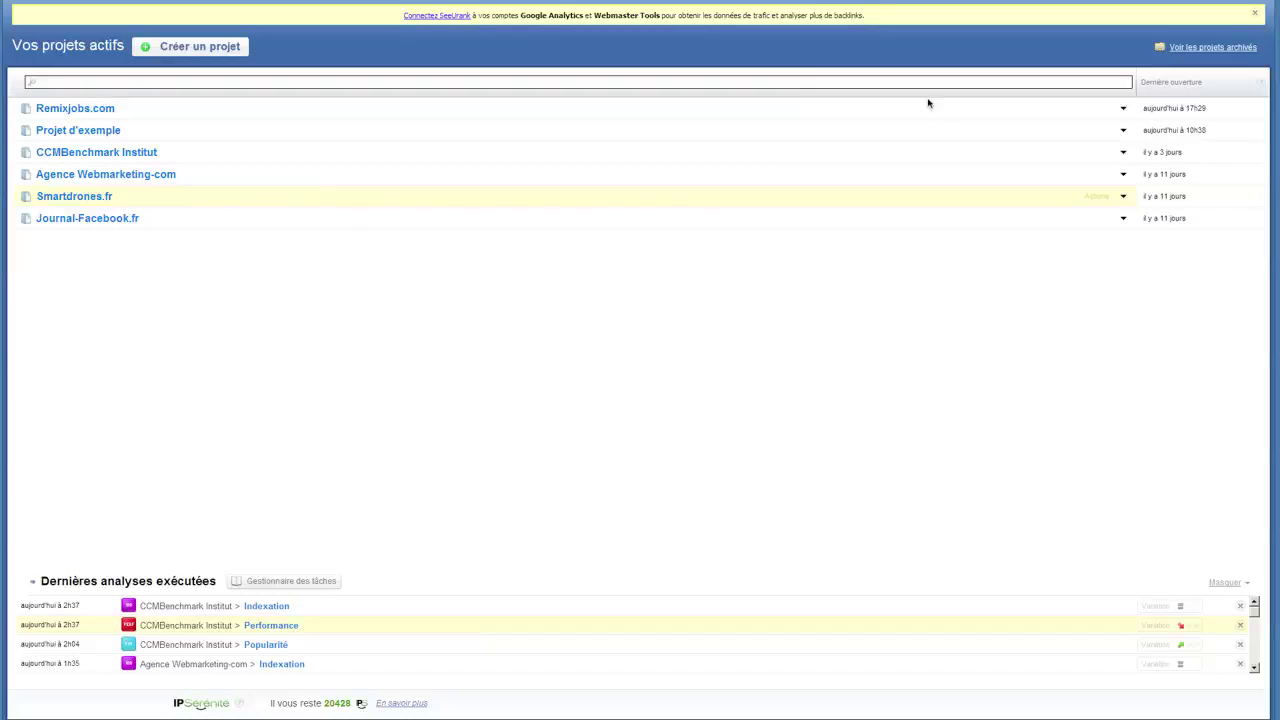
- Dismiss the Google Analytics connection banner and consult the Audit Site analysis of Projet d'exemple
{"action": "left_click", "coordinate": [1256, 15]}
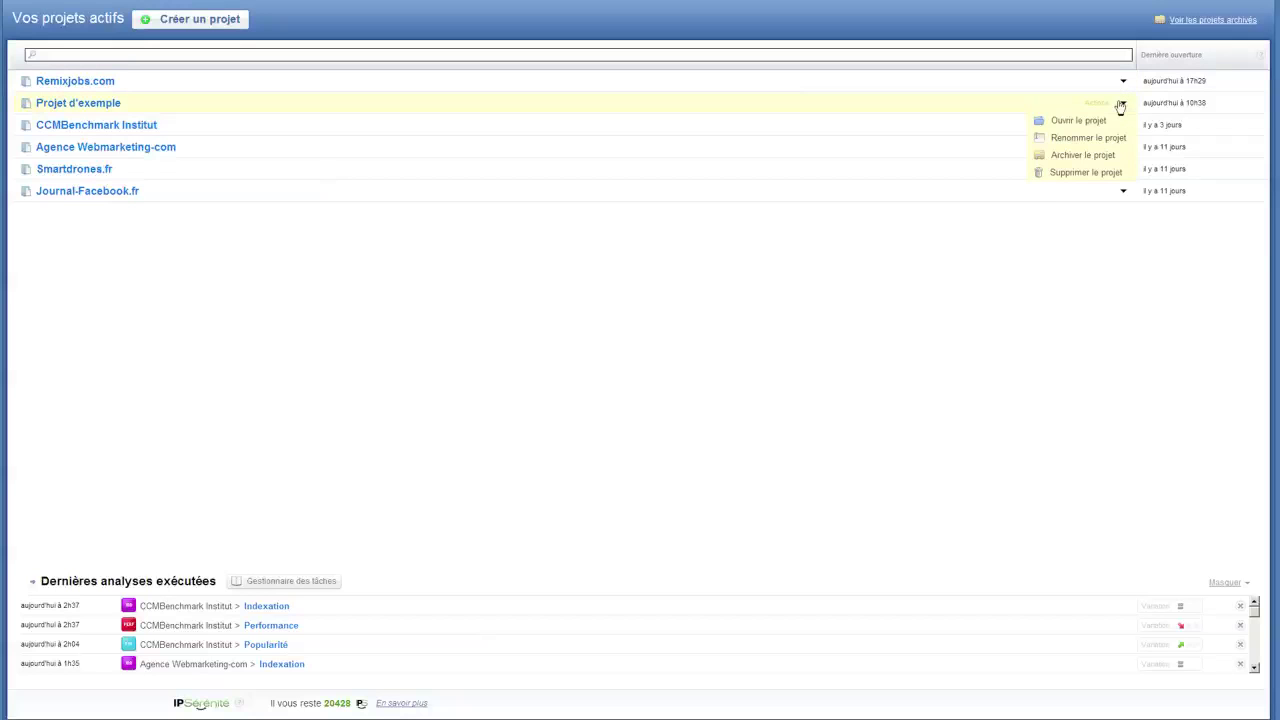
{"action": "left_click", "coordinate": [1092, 121]}
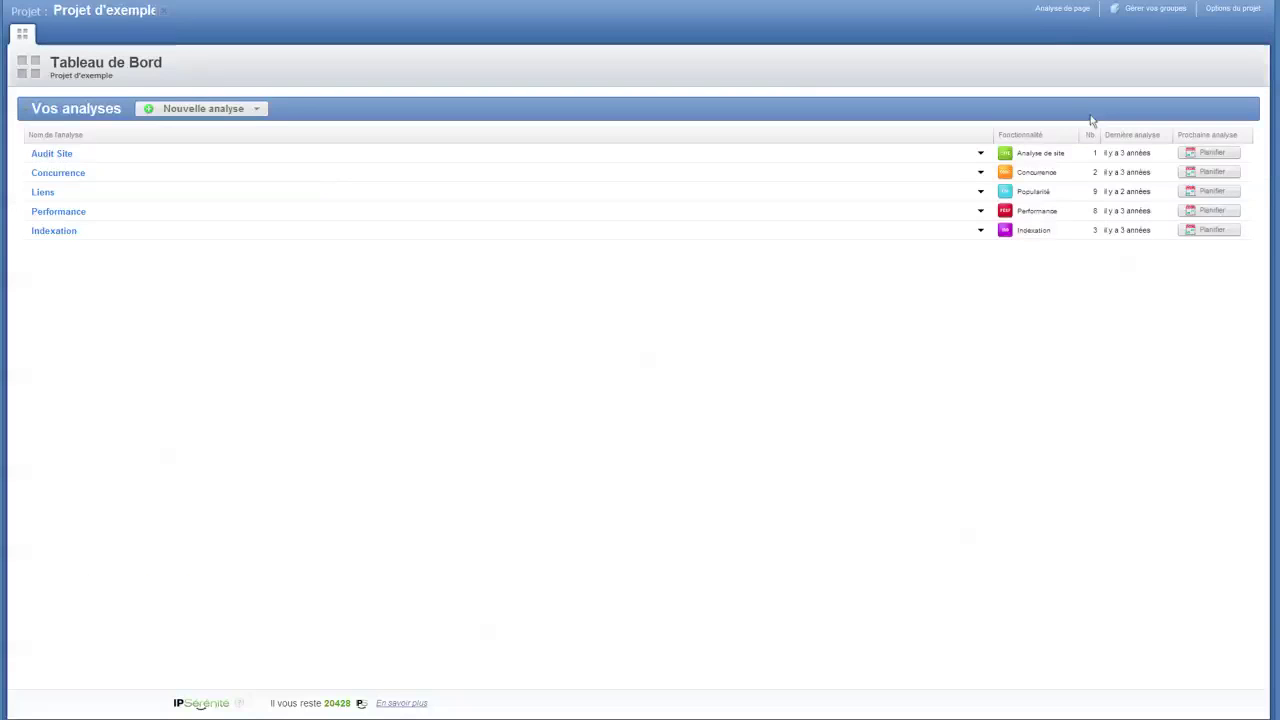
{"action": "left_click", "coordinate": [981, 154]}
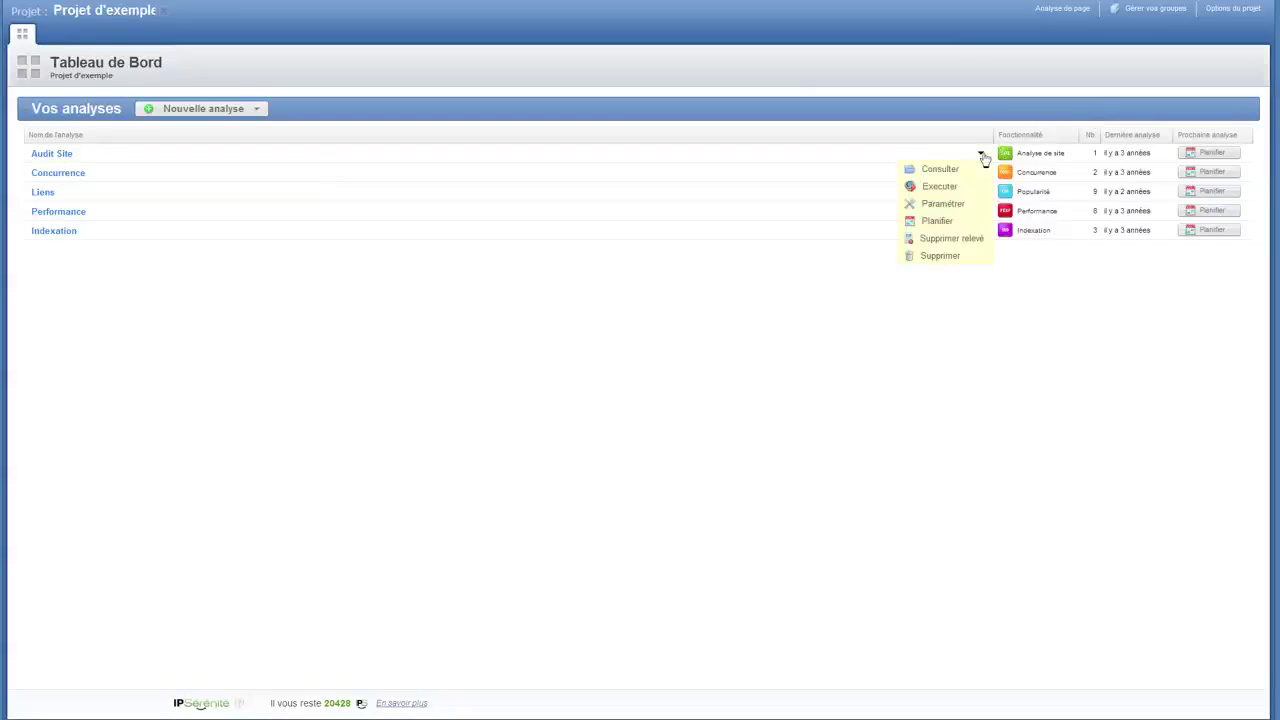
{"action": "left_click", "coordinate": [959, 170]}
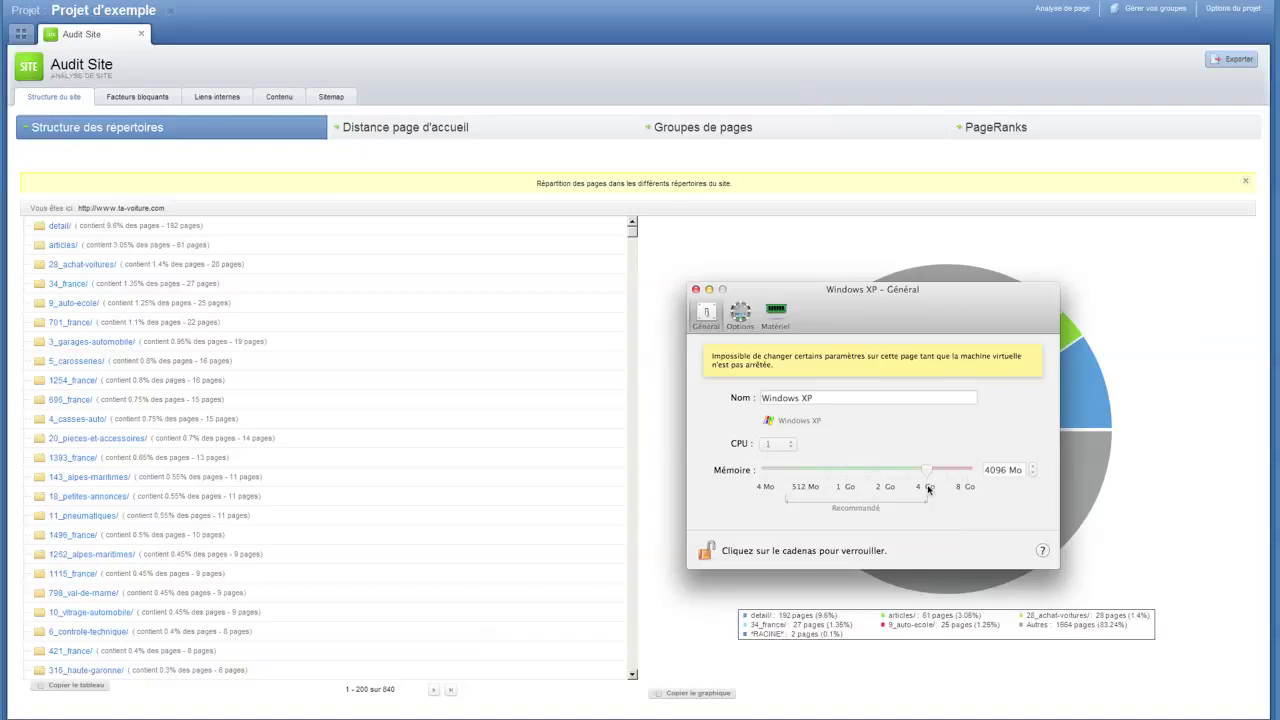
- View the Options settings of the Windows XP virtual machine and close its configuration window
{"action": "left_click", "coordinate": [739, 316]}
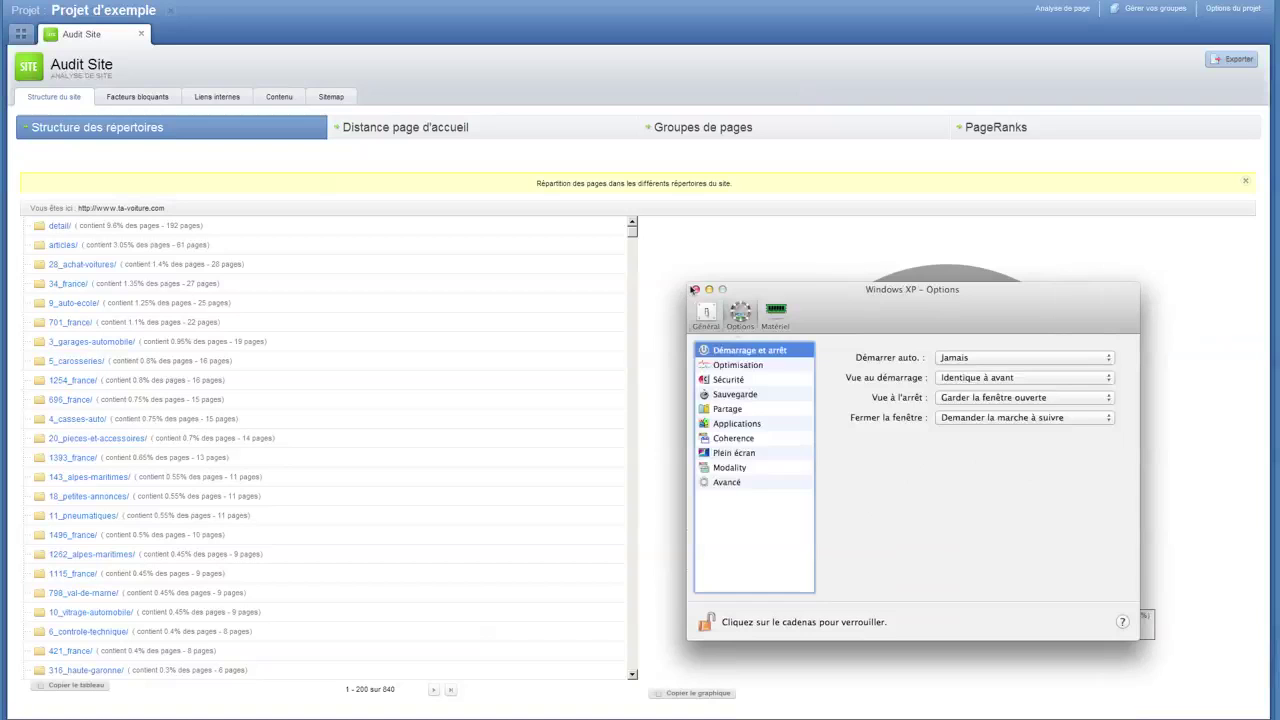
{"action": "left_click", "coordinate": [696, 289]}
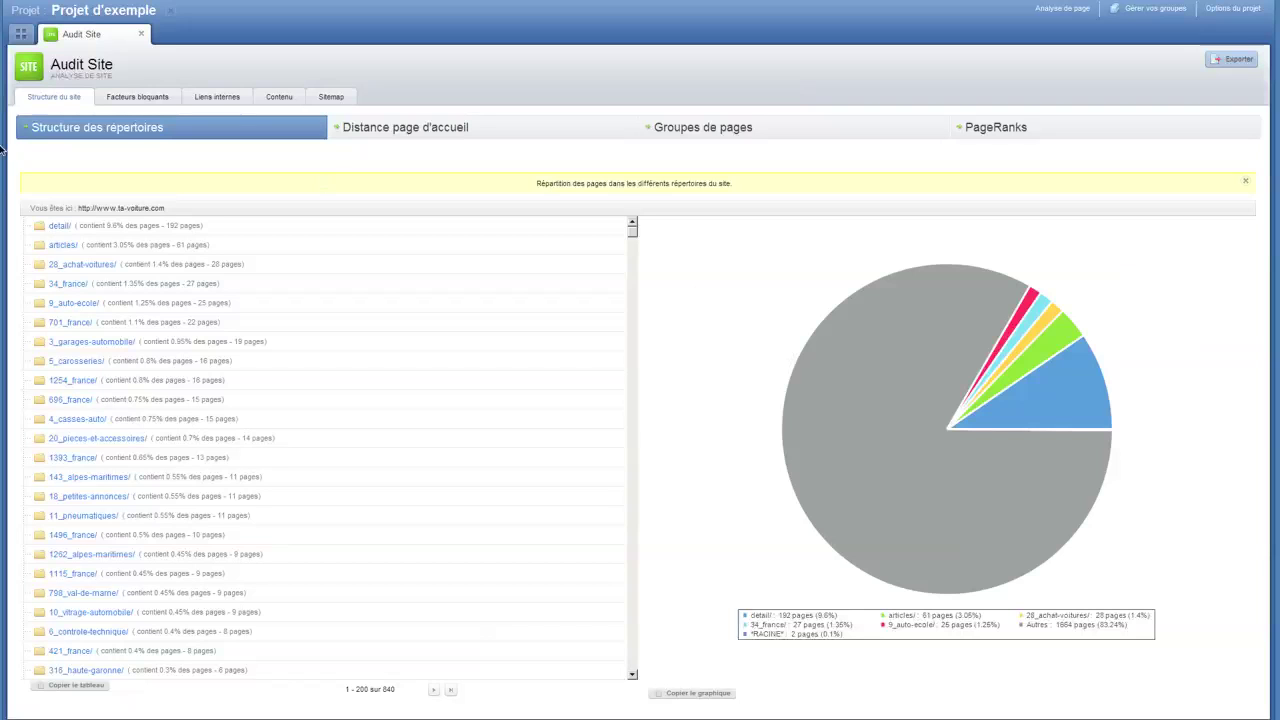
- Review the Facteurs bloquants and Liens internes reports of the site audit and close the audit
{"action": "left_click", "coordinate": [131, 104]}
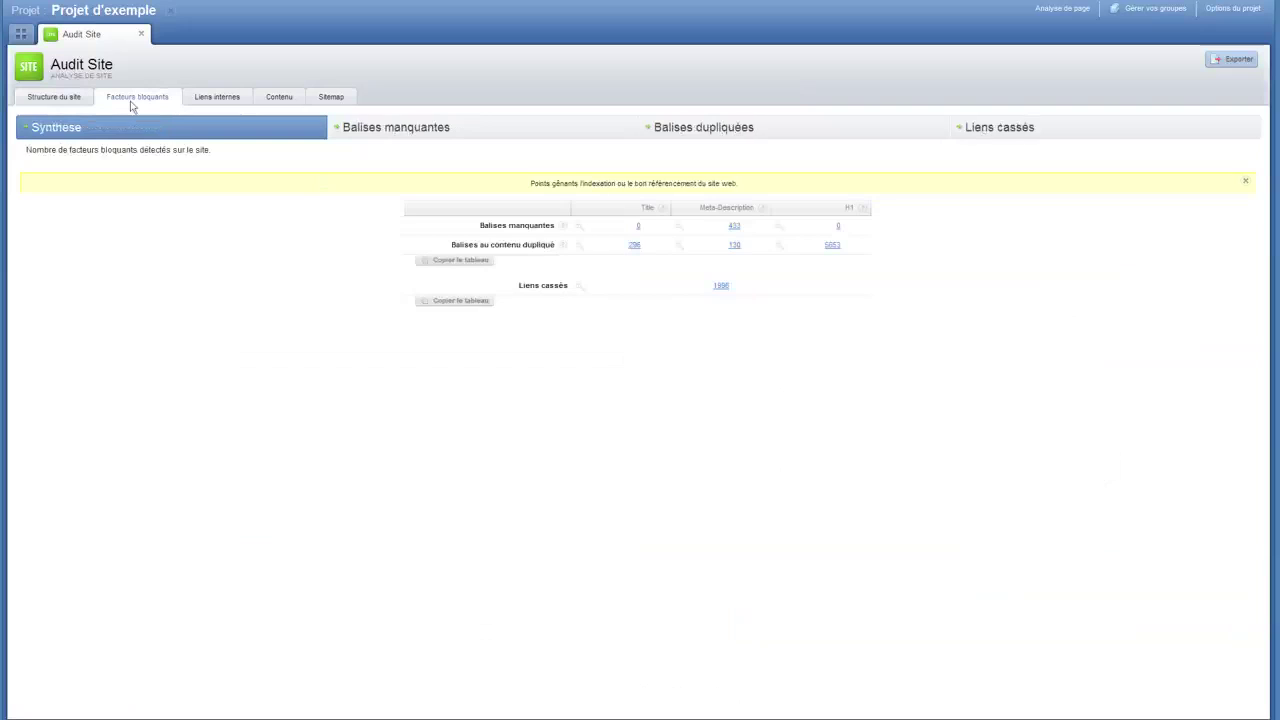
{"action": "left_click", "coordinate": [189, 106]}
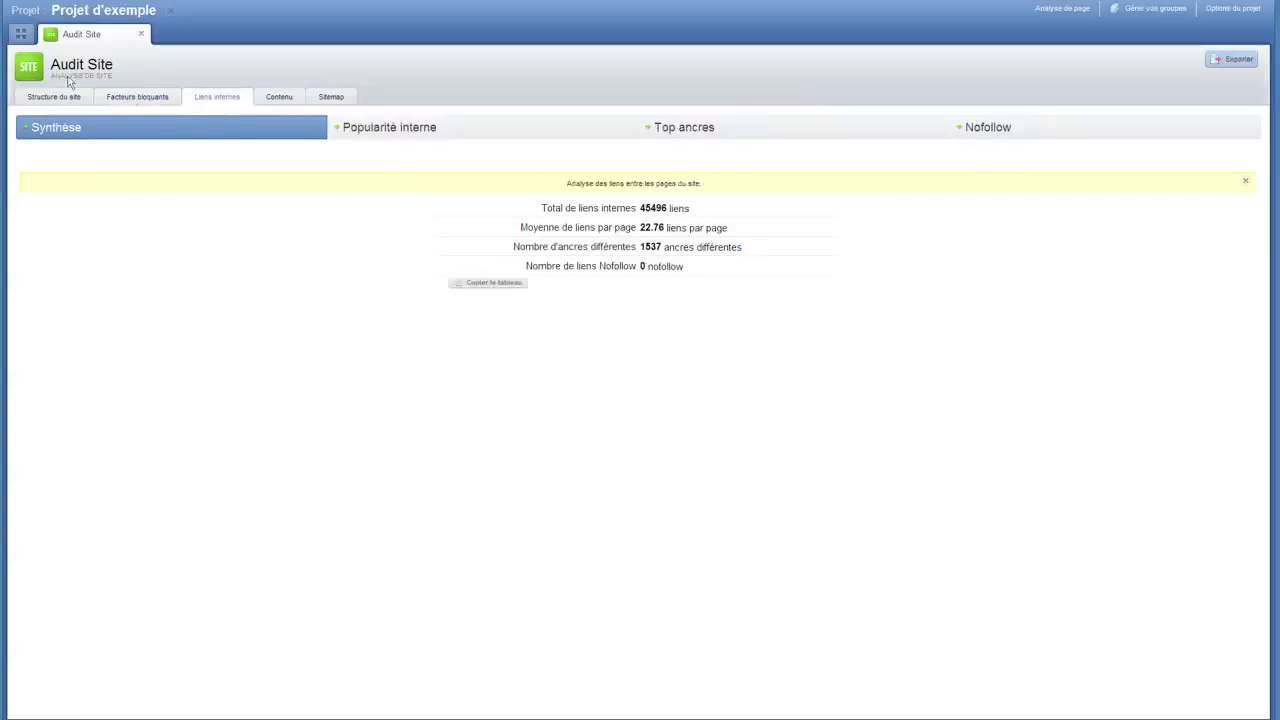
{"action": "left_click", "coordinate": [143, 36]}
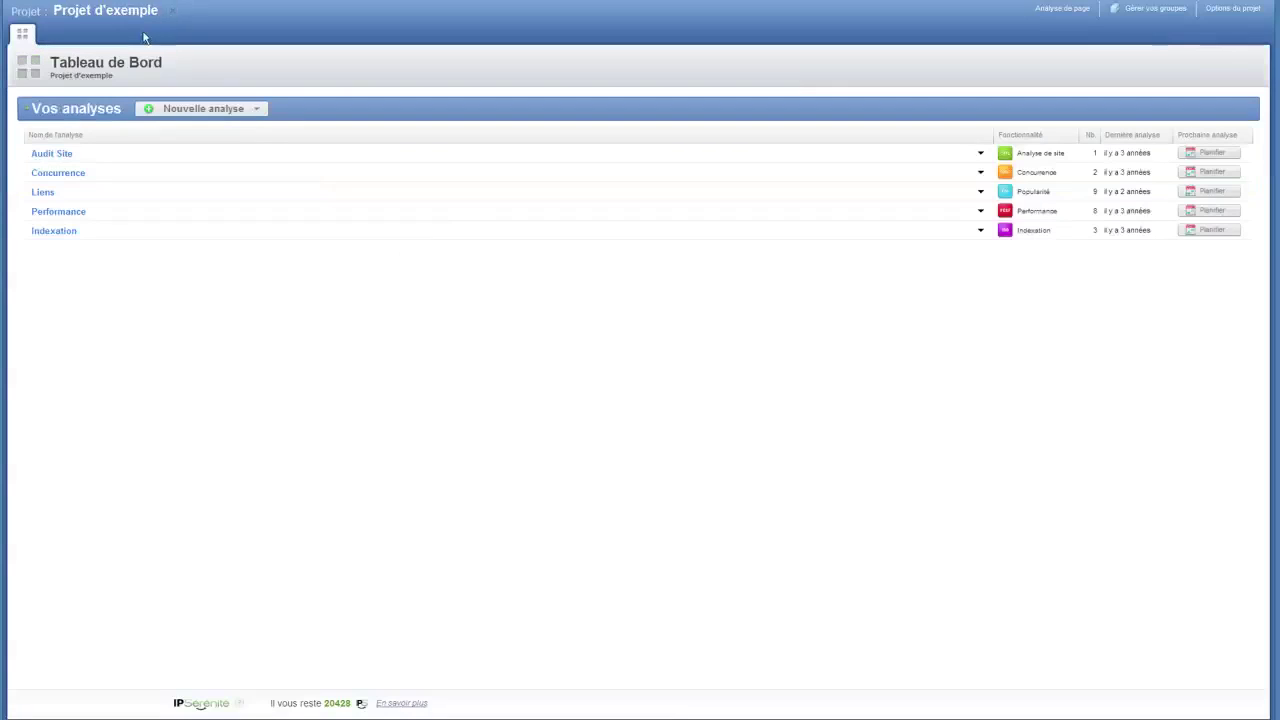
- Consult the Concurrence and Indexation analyses of the example project
{"action": "left_click", "coordinate": [981, 173]}
{"action": "left_click", "coordinate": [963, 191]}
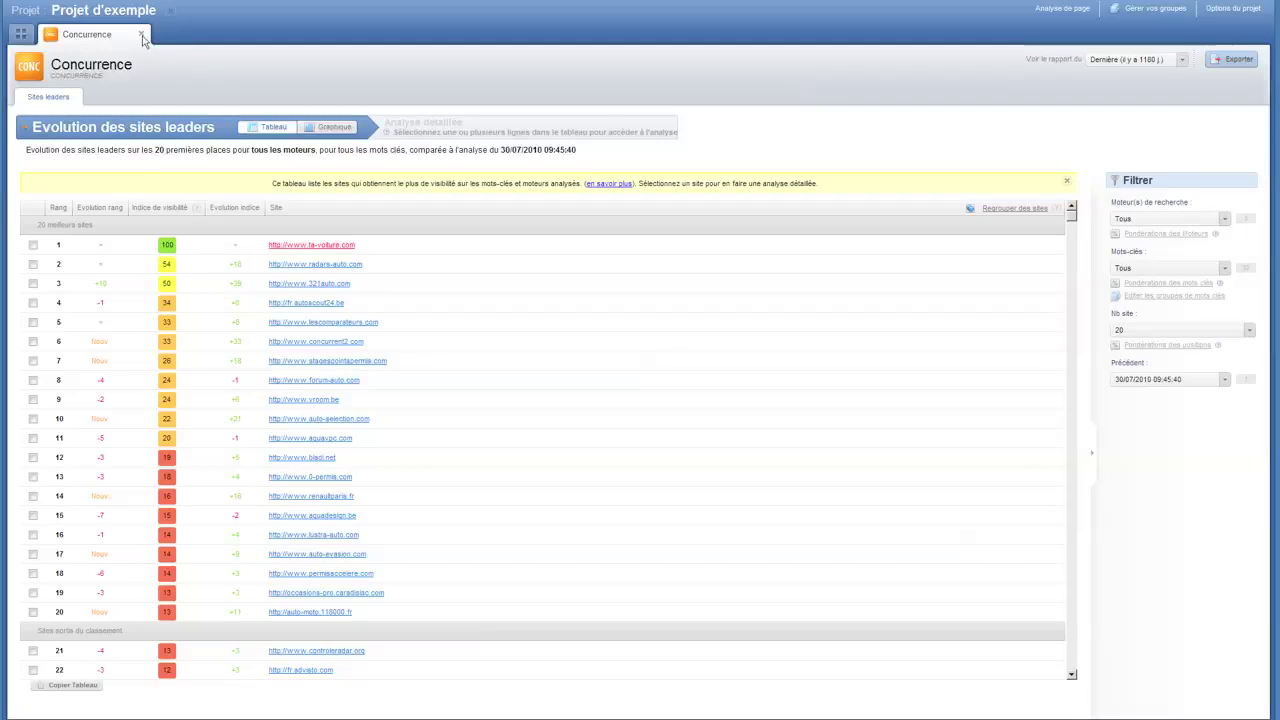
{"action": "left_click", "coordinate": [21, 34]}
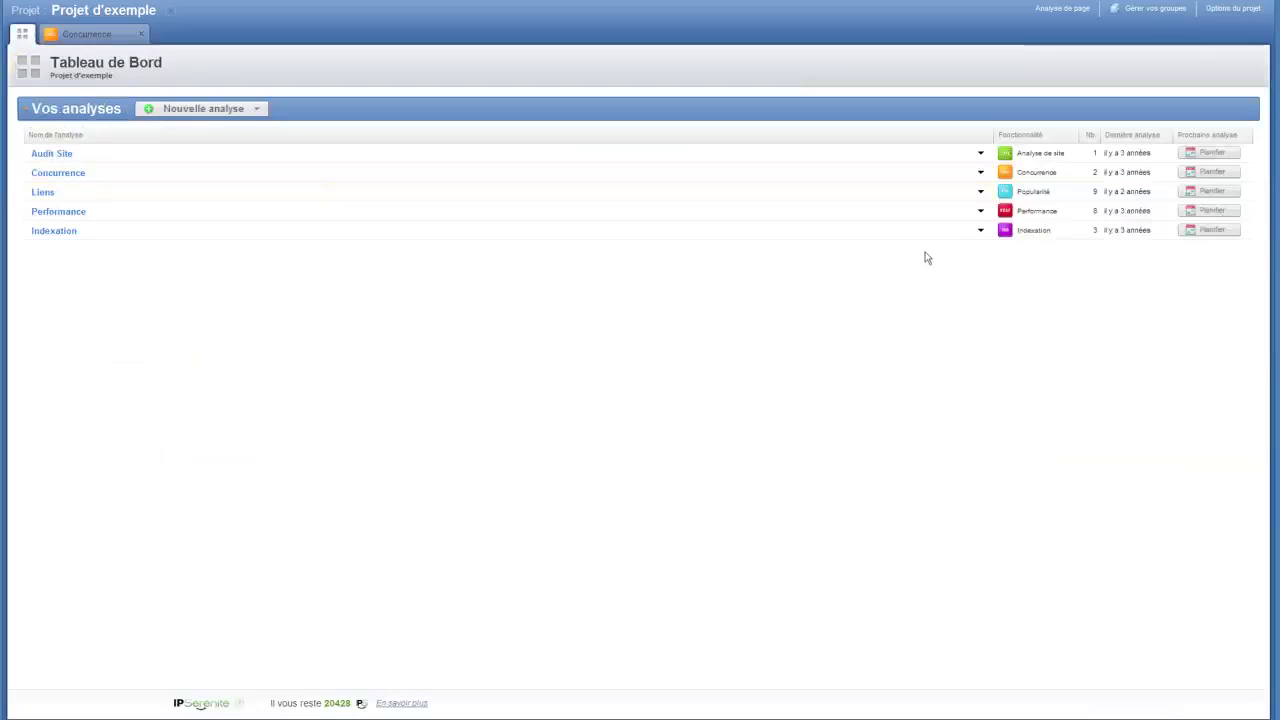
{"action": "left_click", "coordinate": [978, 232]}
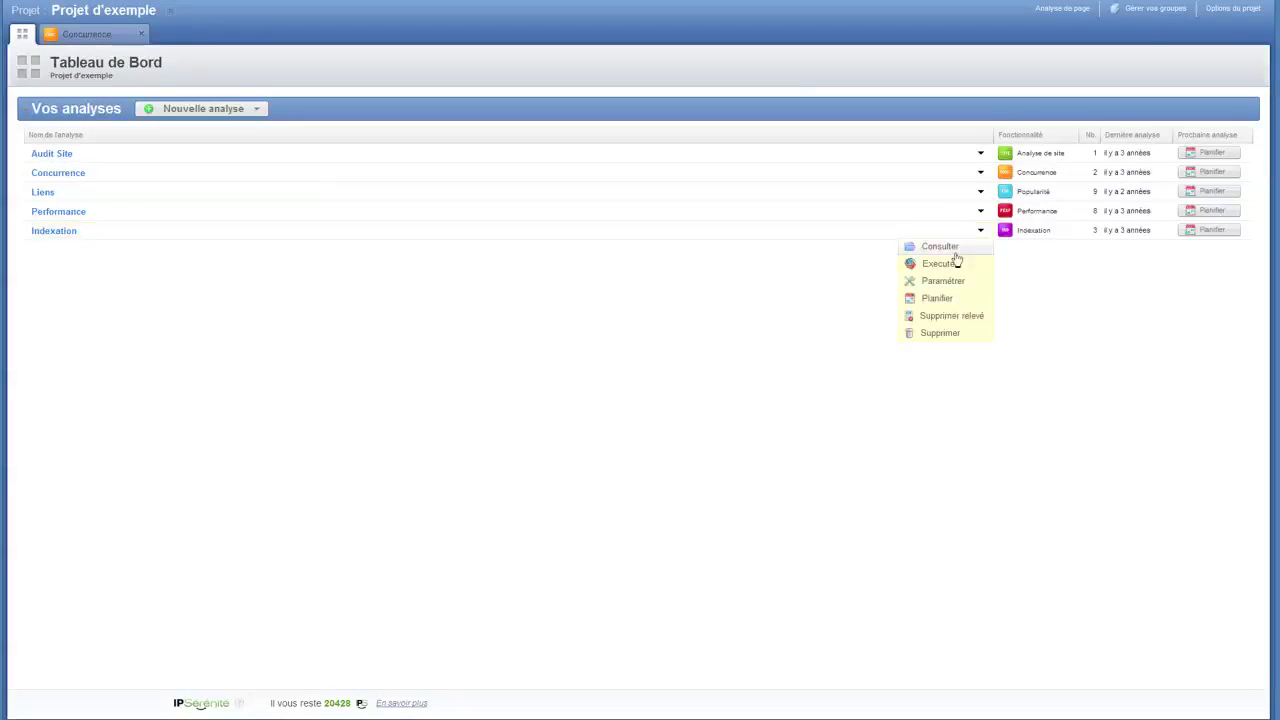
{"action": "left_click", "coordinate": [950, 249]}
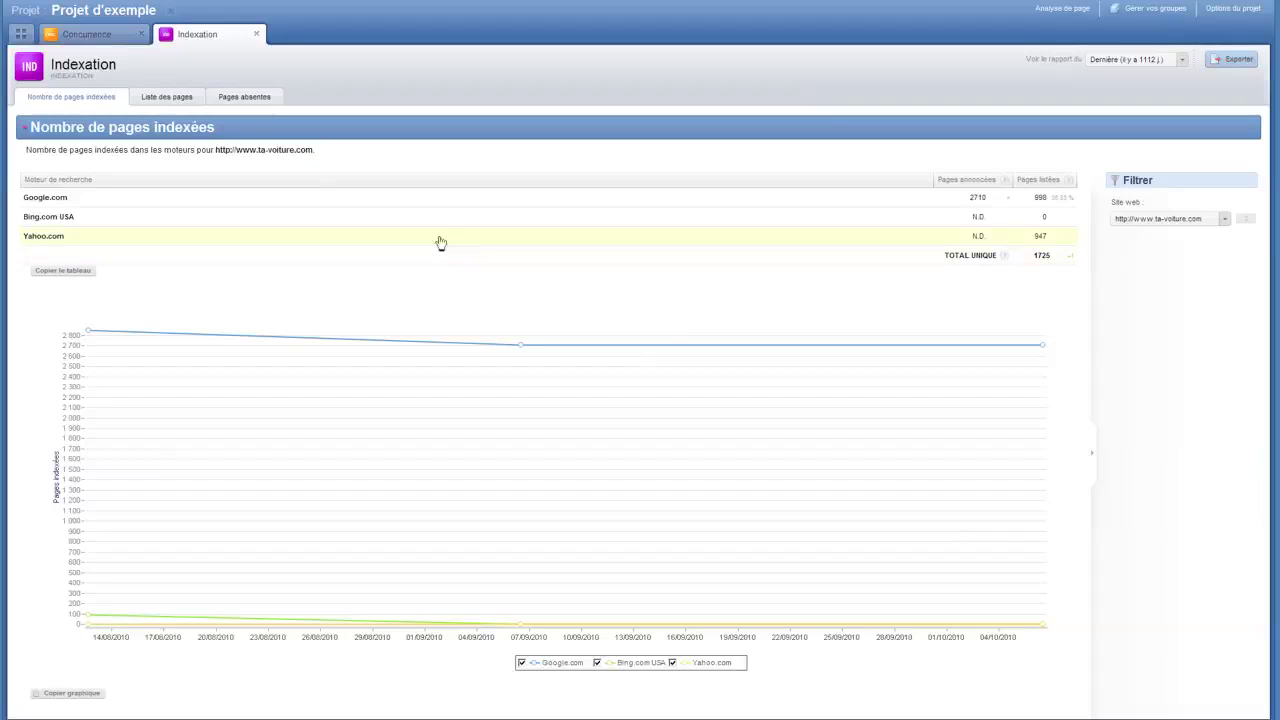
- Consult the Liens analysis and close the example project
{"action": "left_click", "coordinate": [23, 36]}
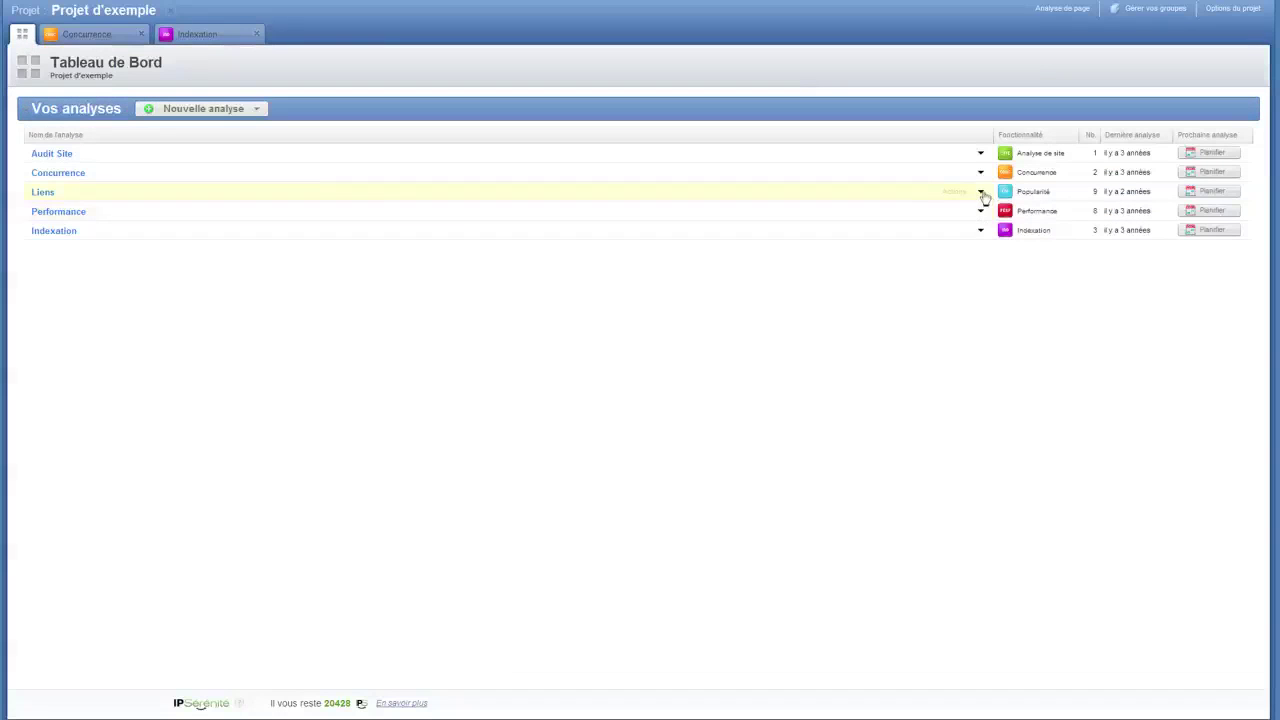
{"action": "left_click", "coordinate": [980, 192]}
{"action": "left_click", "coordinate": [940, 208]}
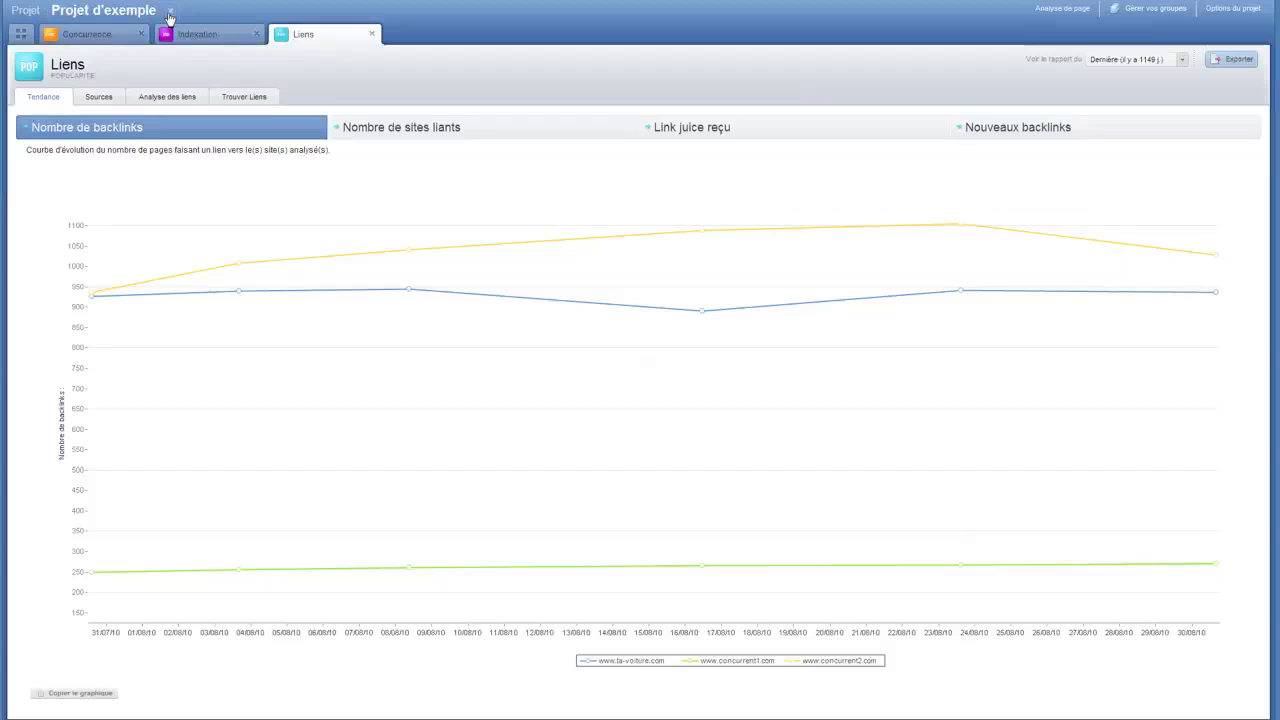
{"action": "left_click", "coordinate": [170, 13]}
- Start a new project with all five analyses, entering the project name and the main site's URL
{"action": "left_click", "coordinate": [170, 19]}
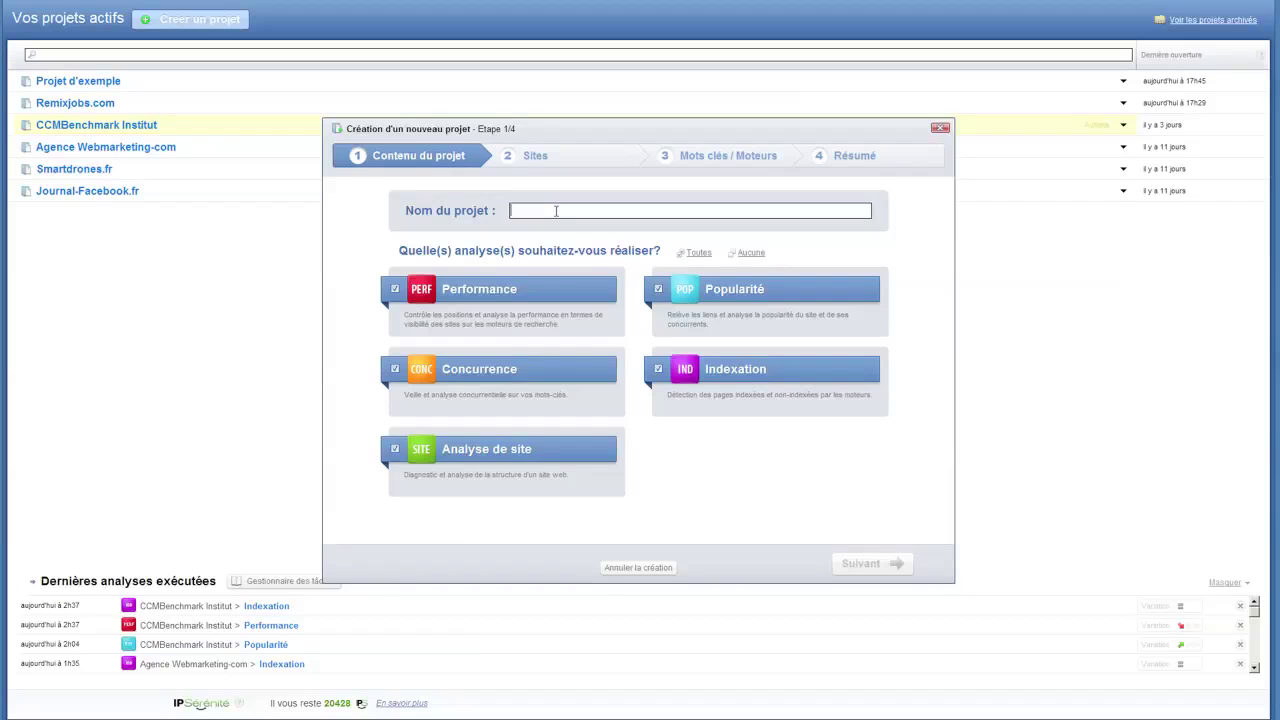
{"action": "type", "text": "LaurentBourrelly"}
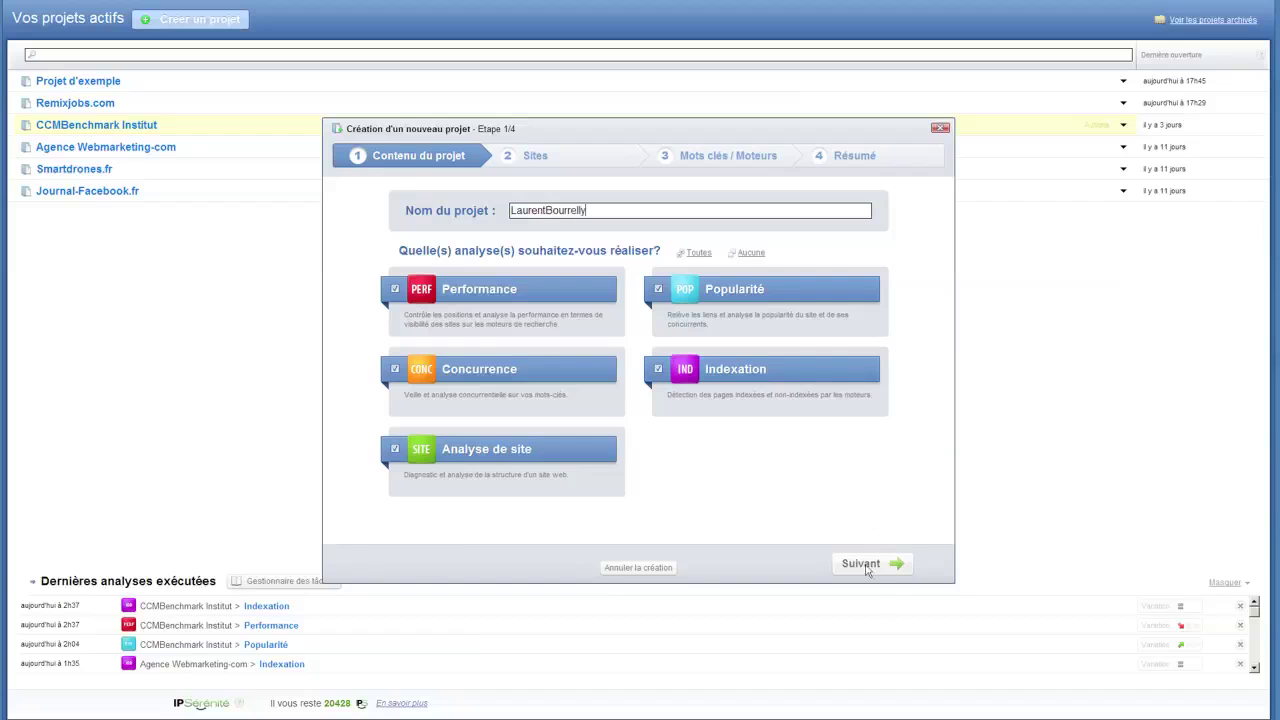
{"action": "left_click", "coordinate": [863, 566]}
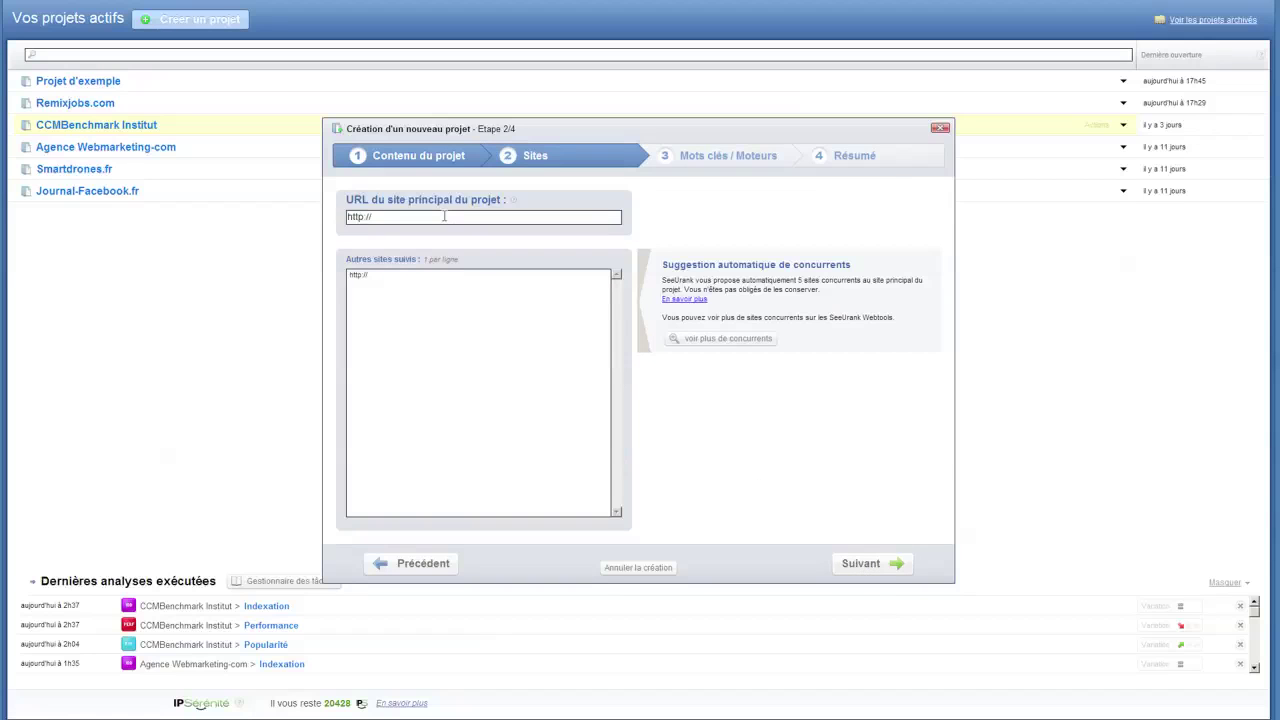
{"action": "type", "text": "www.laurentbourrelly.com/"}
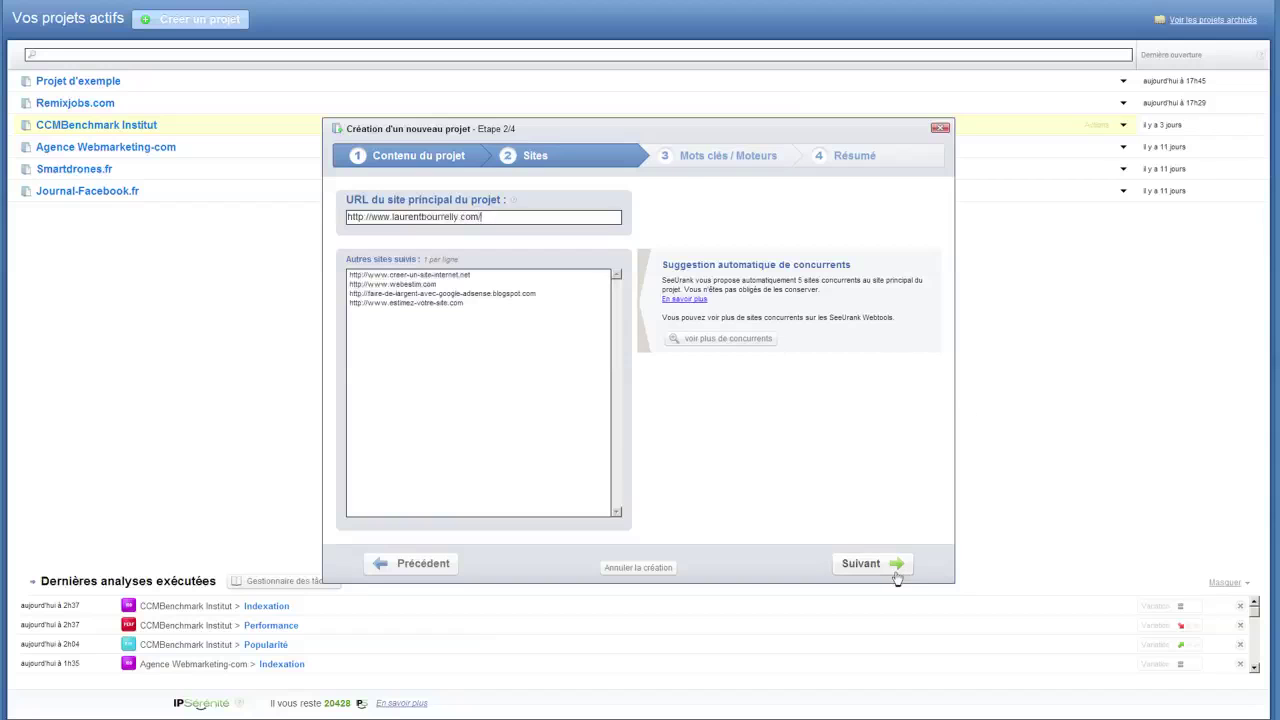
{"action": "left_click", "coordinate": [895, 573]}
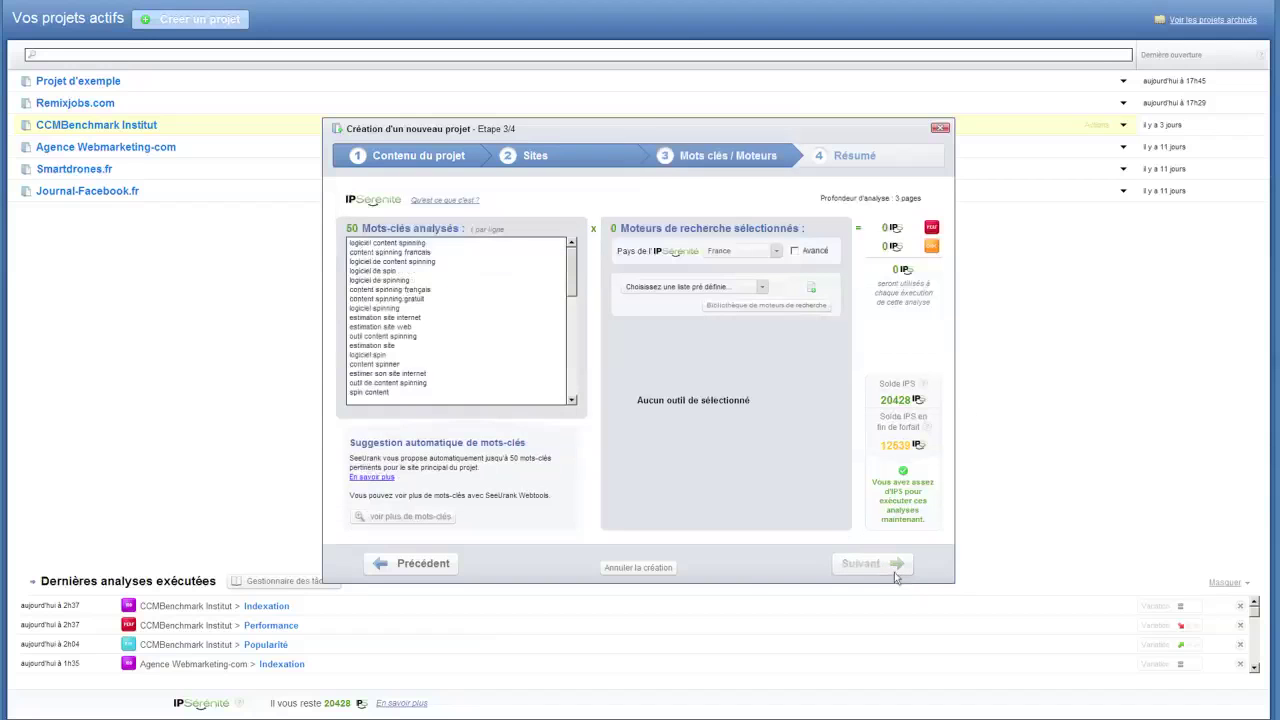
- Select the predefined list Principaux moteurs en France, look over the suggested keywords, and continue to the project summary
{"action": "left_click", "coordinate": [752, 287]}
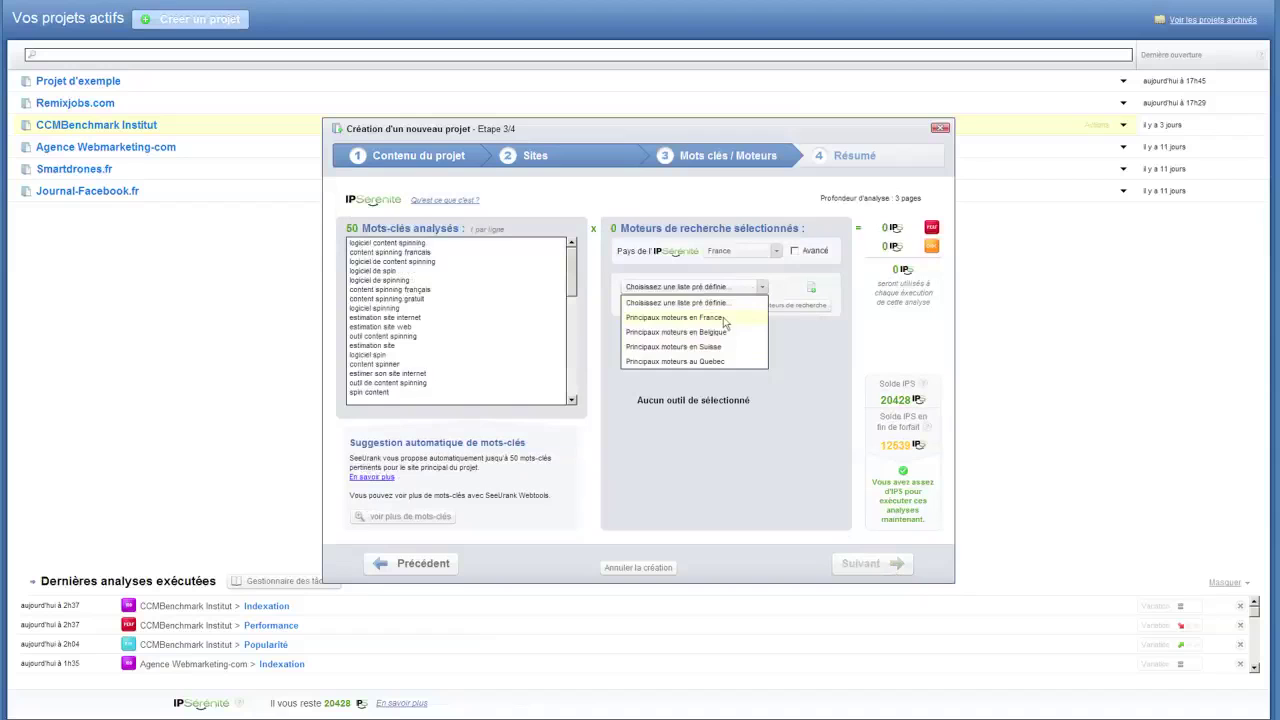
{"action": "left_click", "coordinate": [723, 317]}
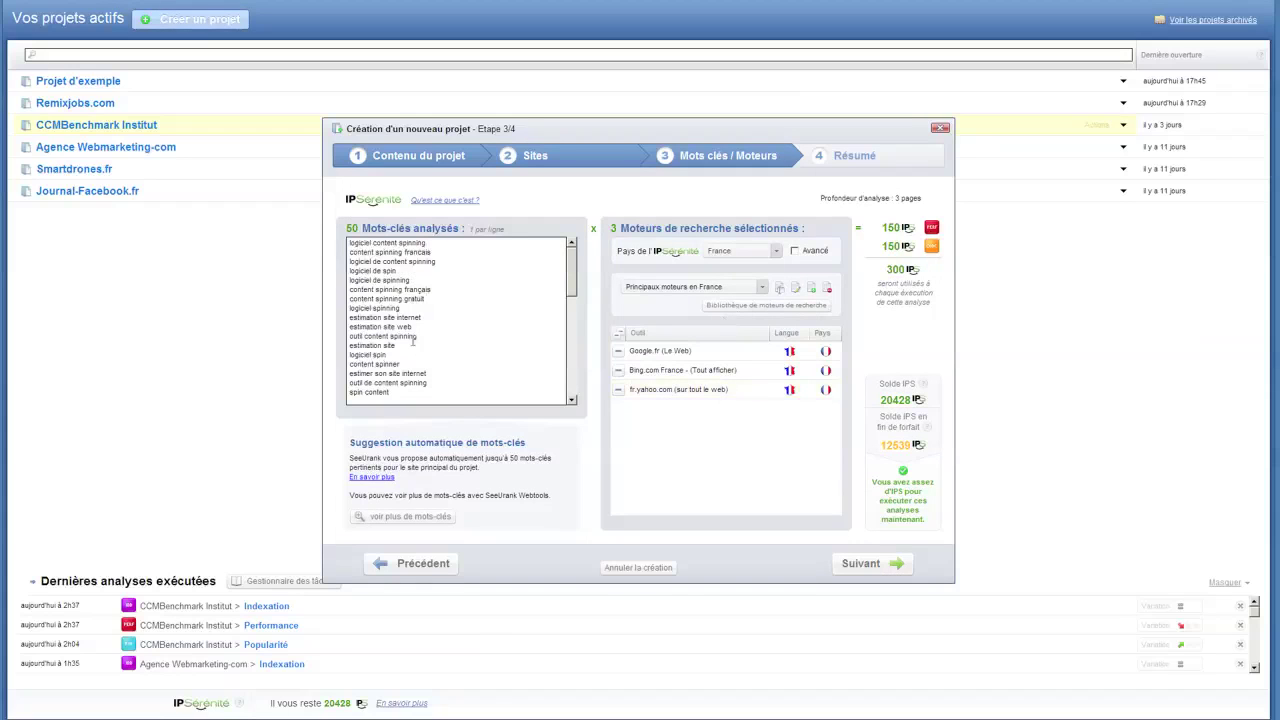
{"action": "left_click_drag", "start_coordinate": [398, 393], "coordinate": [351, 239]}
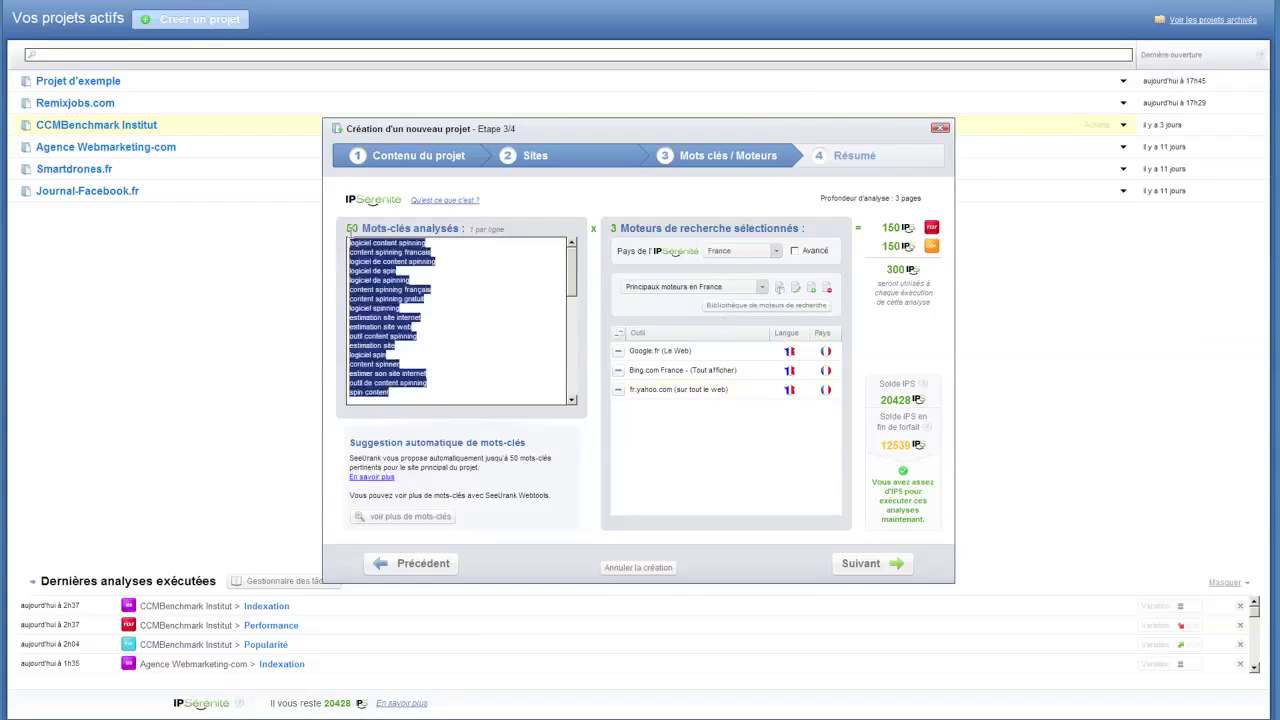
{"action": "left_click", "coordinate": [453, 313]}
{"action": "scroll", "coordinate": [478, 324], "scroll_direction": "down", "scroll_amount": 2}
{"action": "scroll", "coordinate": [478, 324], "scroll_direction": "up", "scroll_amount": 2}
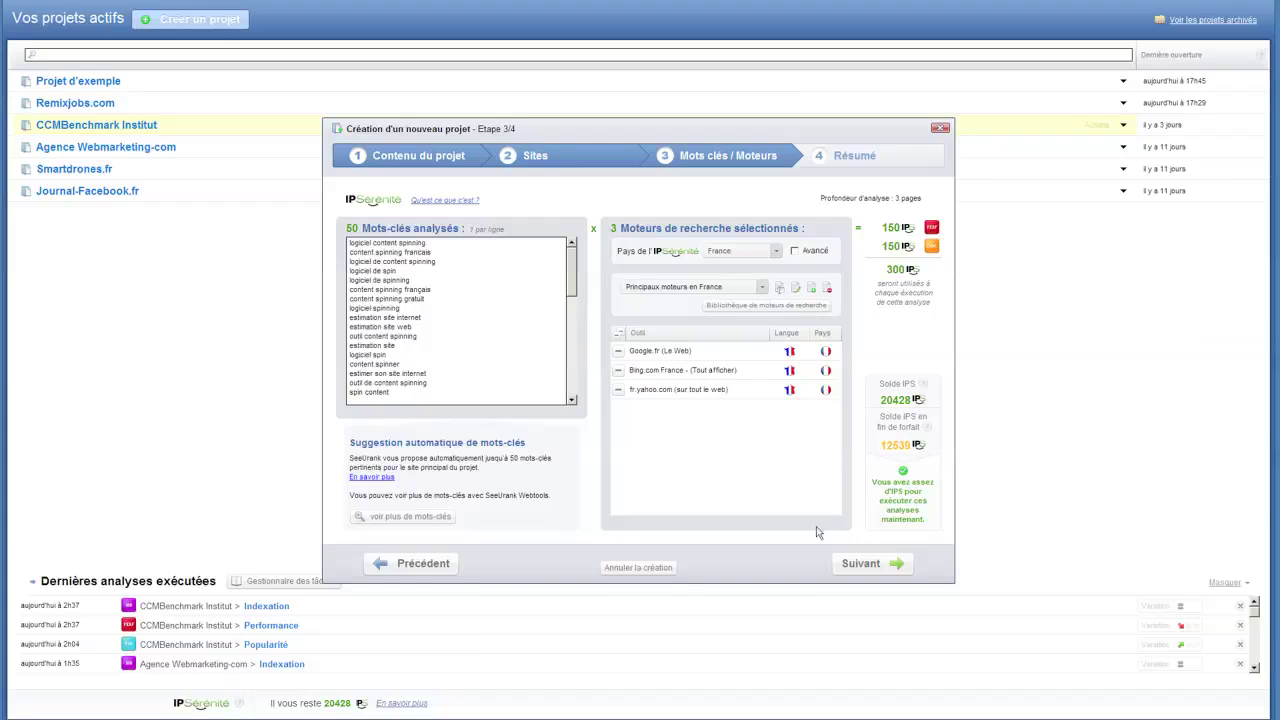
{"action": "left_click", "coordinate": [855, 566]}
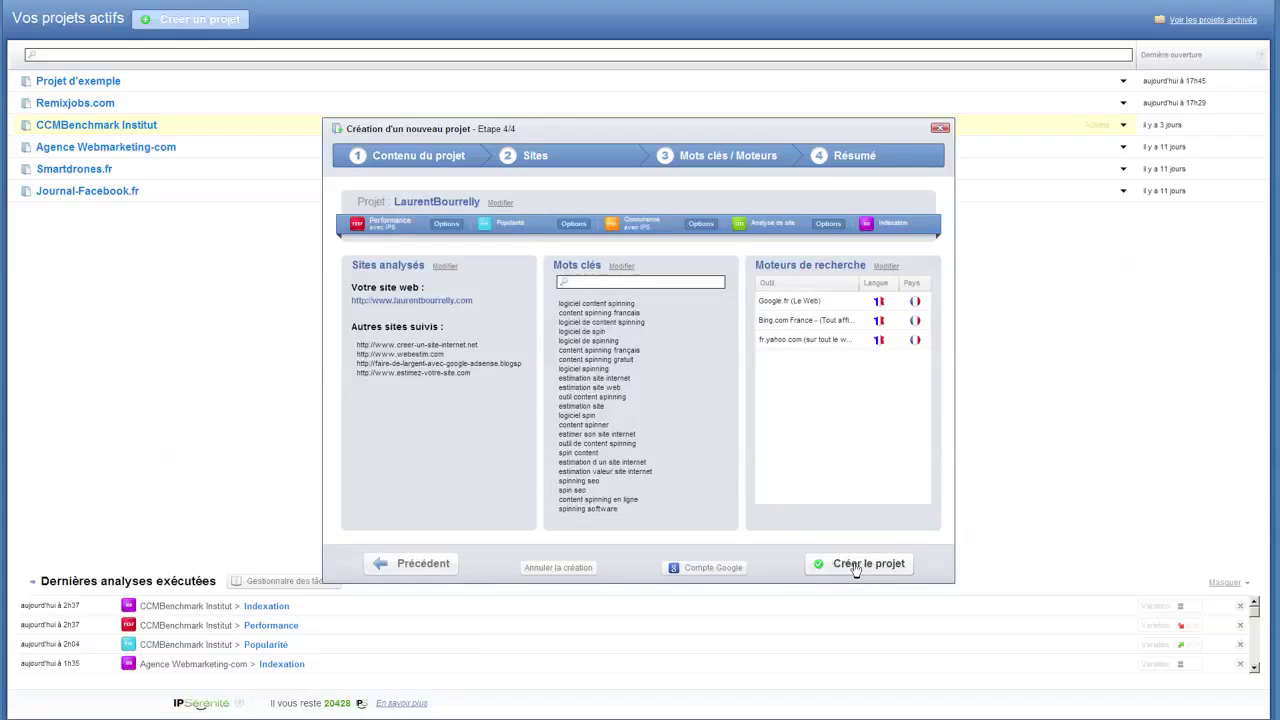
- Create the project with its analyses executed immediately, and open it
{"action": "left_click", "coordinate": [855, 566]}
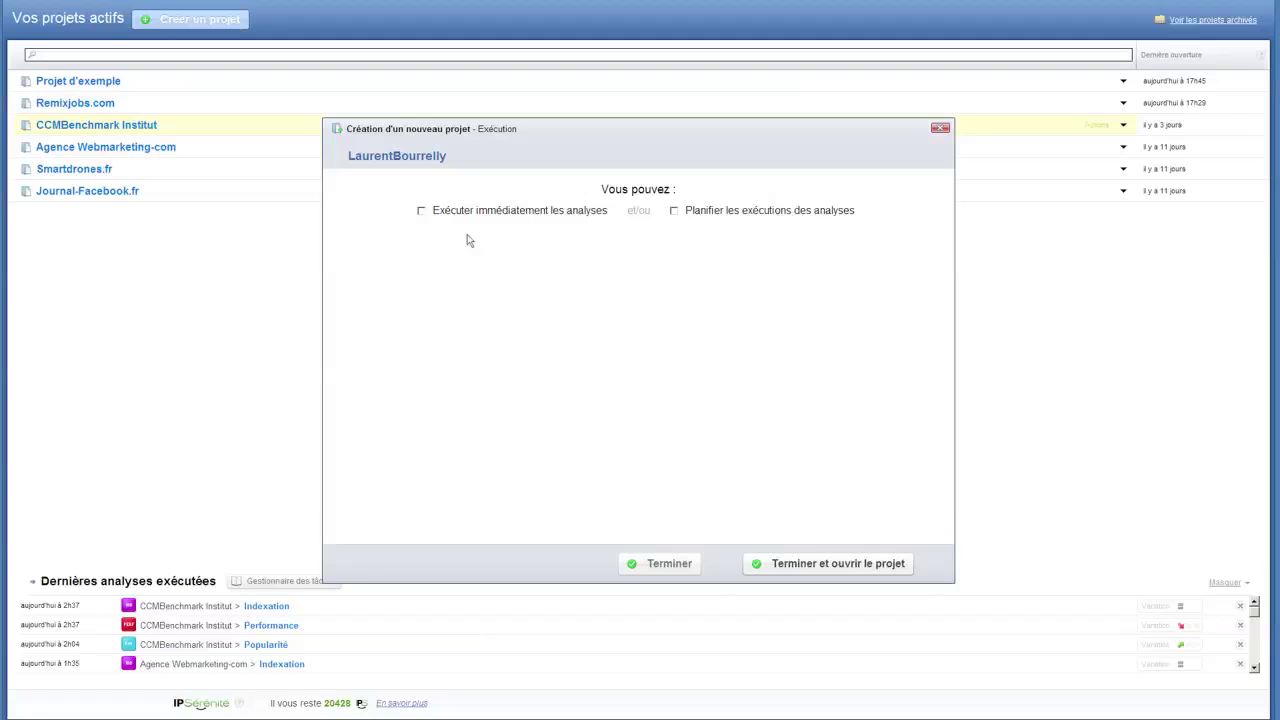
{"action": "left_click", "coordinate": [421, 212]}
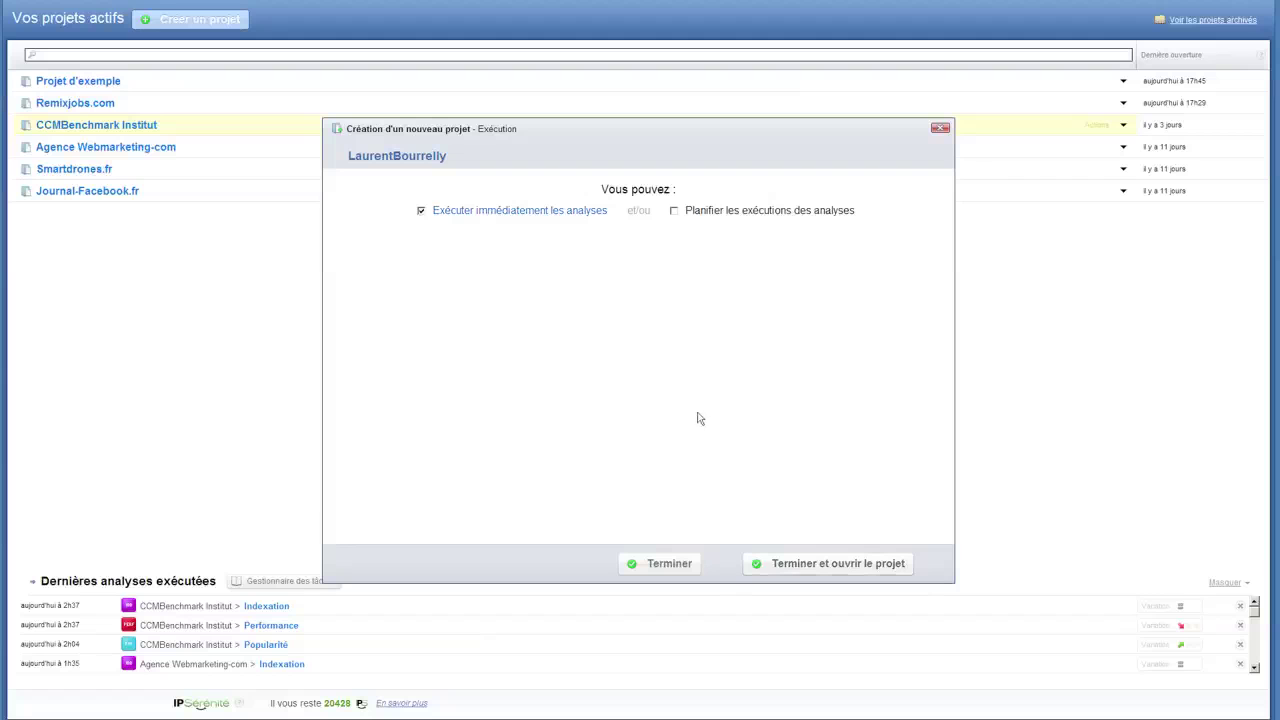
{"action": "left_click", "coordinate": [787, 568]}
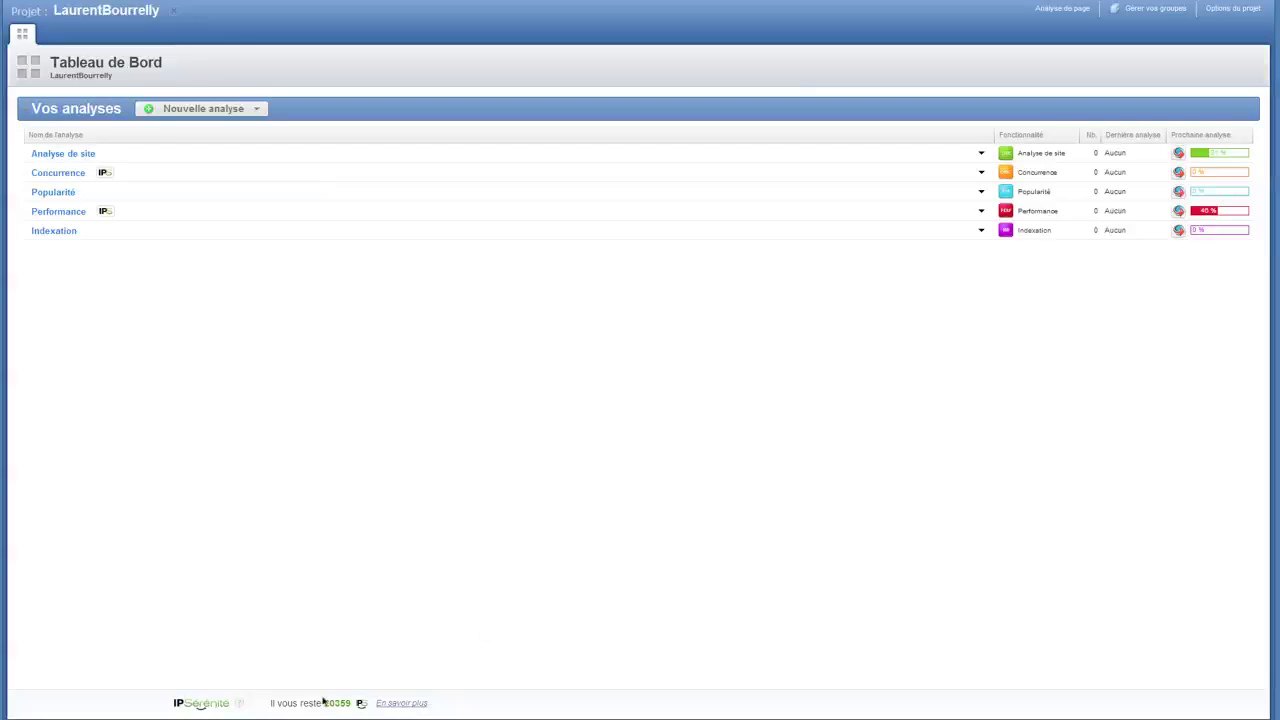
- Switch to Chrome, search Google for isearchfrom in a separate tab, and open the isearchfrom.com site
{"action": "key", "text": "alt+Tab"}
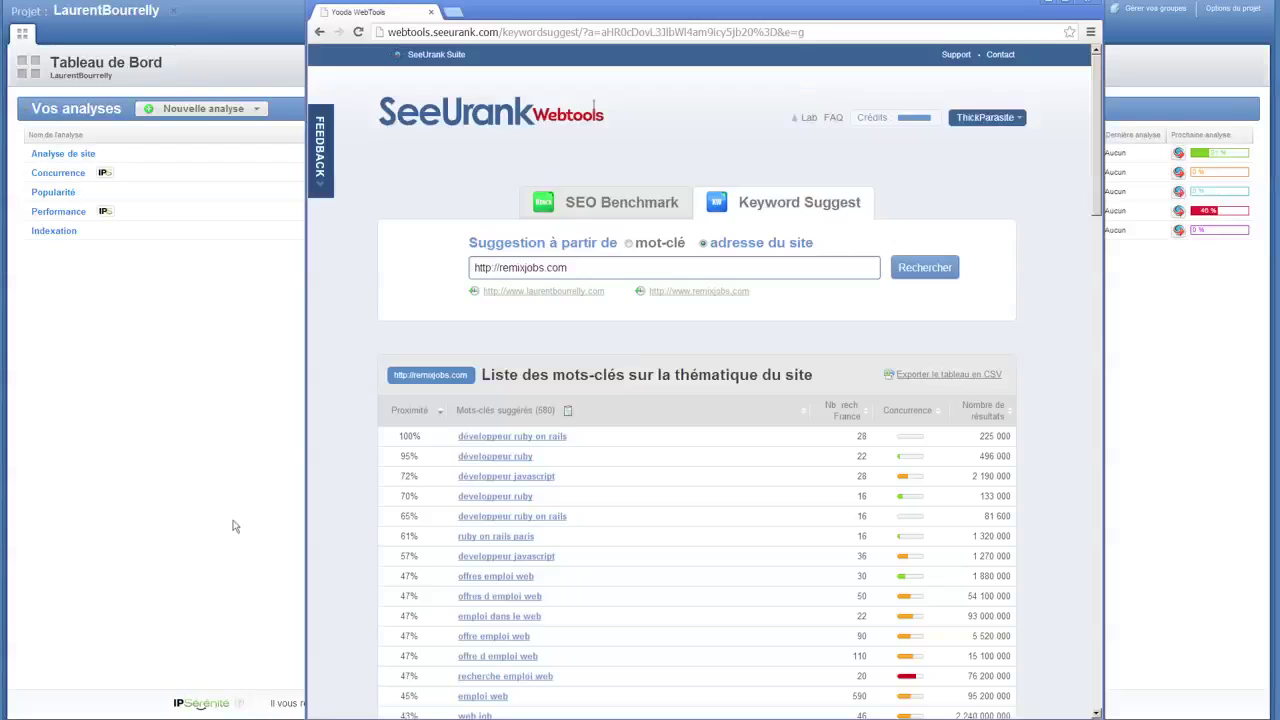
{"action": "left_click", "coordinate": [453, 11]}
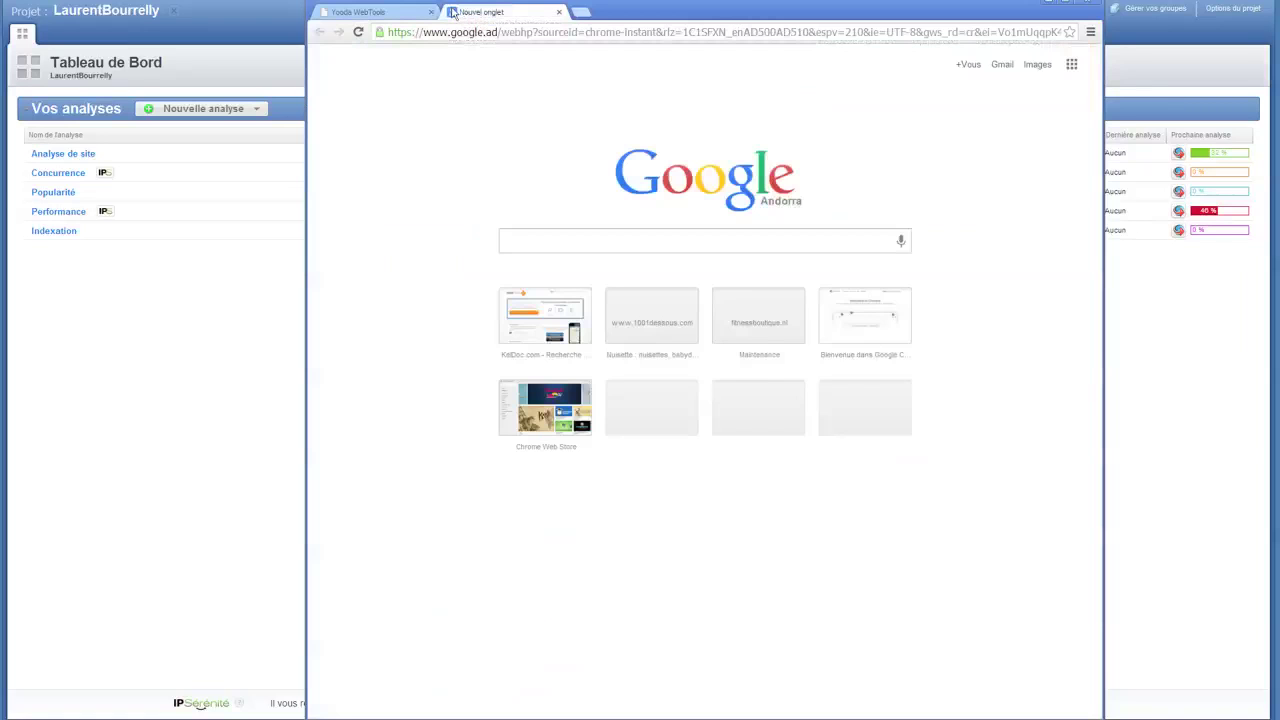
{"action": "left_click", "coordinate": [509, 34]}
{"action": "type", "text": "is"}
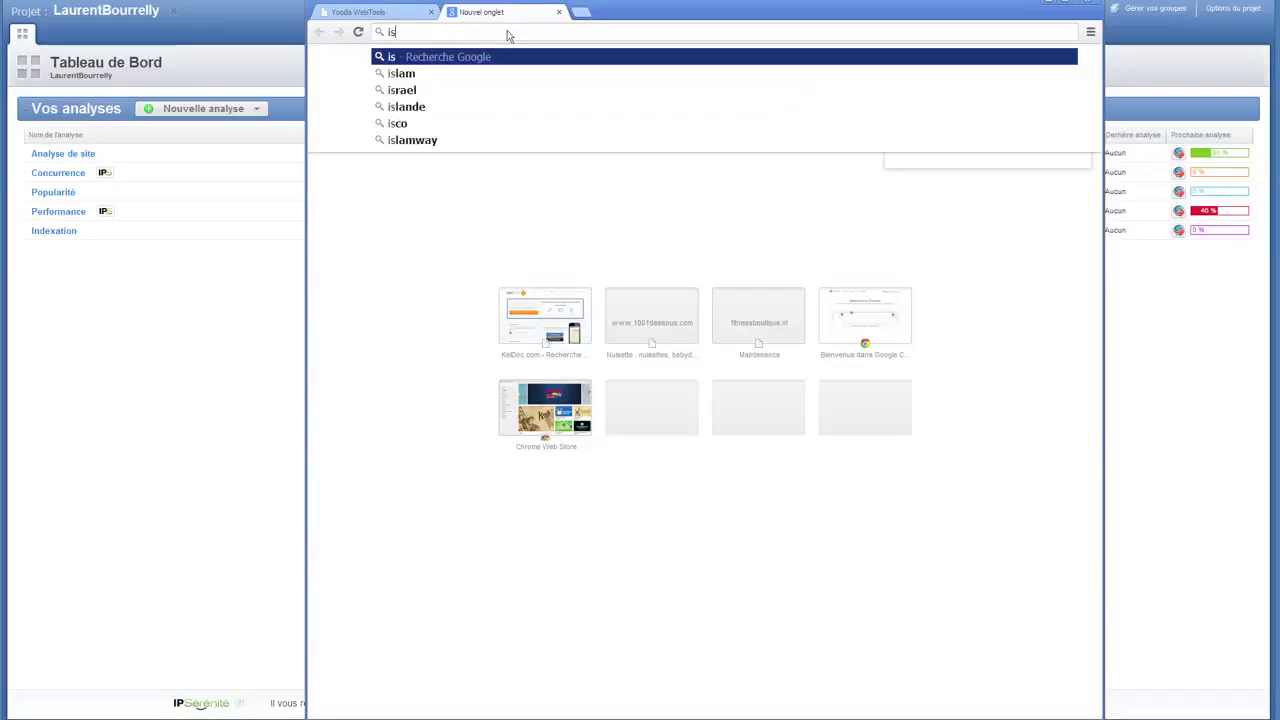
{"action": "type", "text": "earchfrom"}
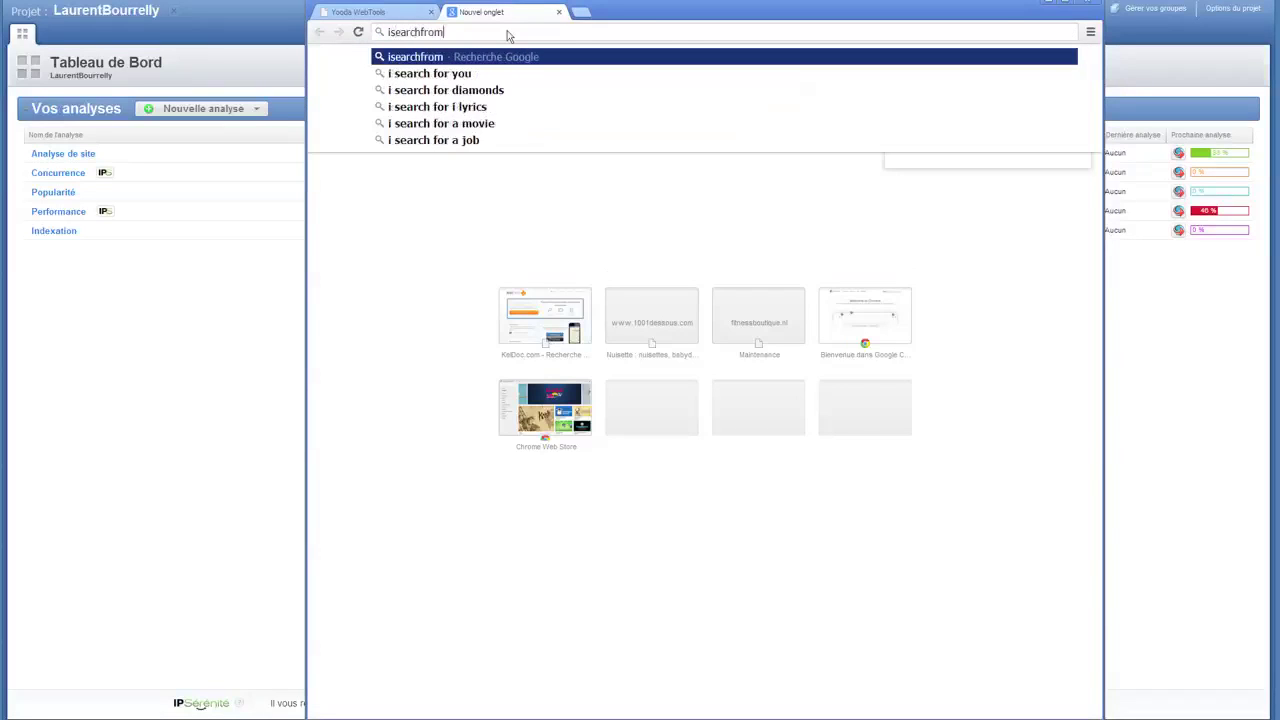
{"action": "key", "text": "Return"}
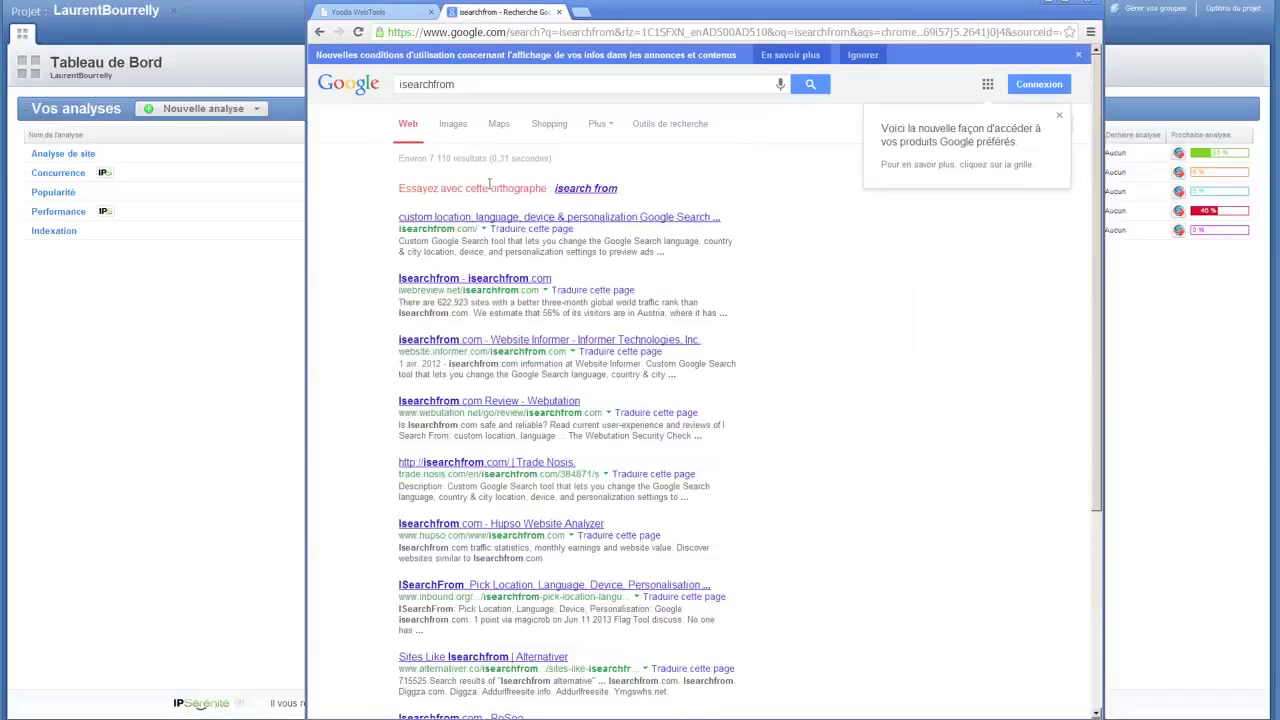
{"action": "left_click", "coordinate": [489, 217]}
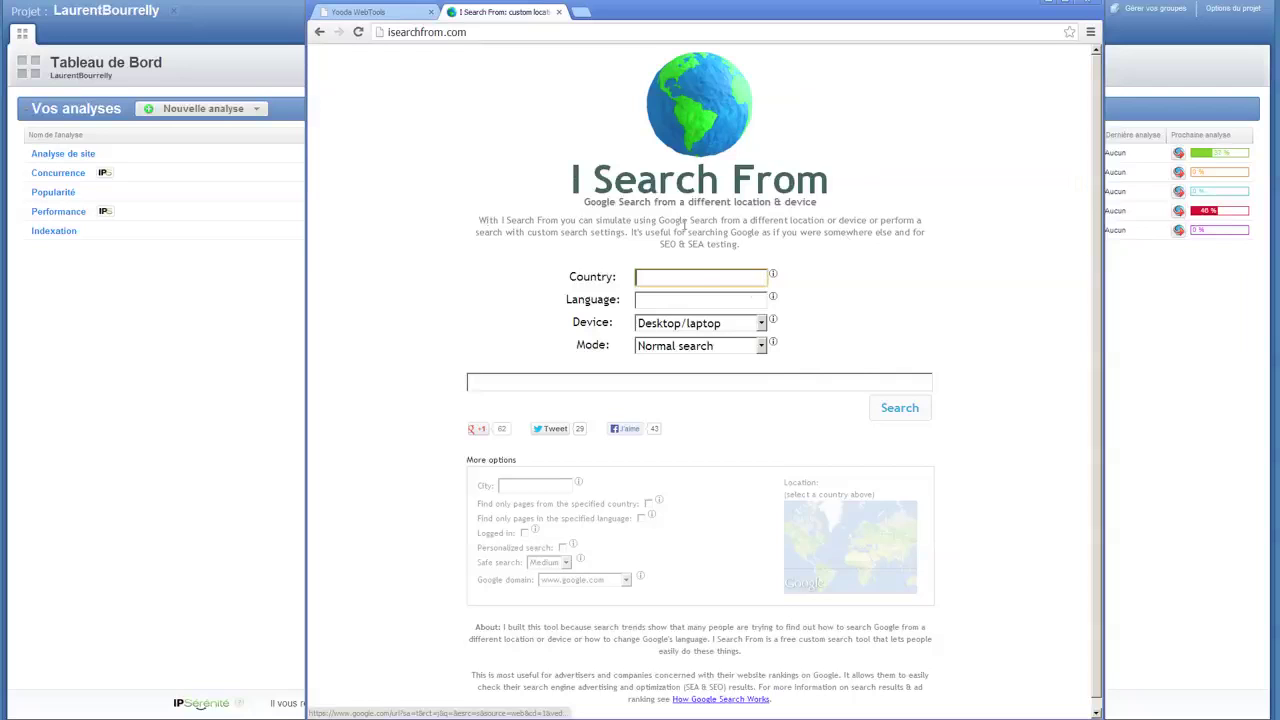
- Look through the device types that I Search From offers for simulating a Google search, leaving Desktop/laptop selected
{"action": "left_click", "coordinate": [690, 300]}
{"action": "left_click", "coordinate": [692, 323]}
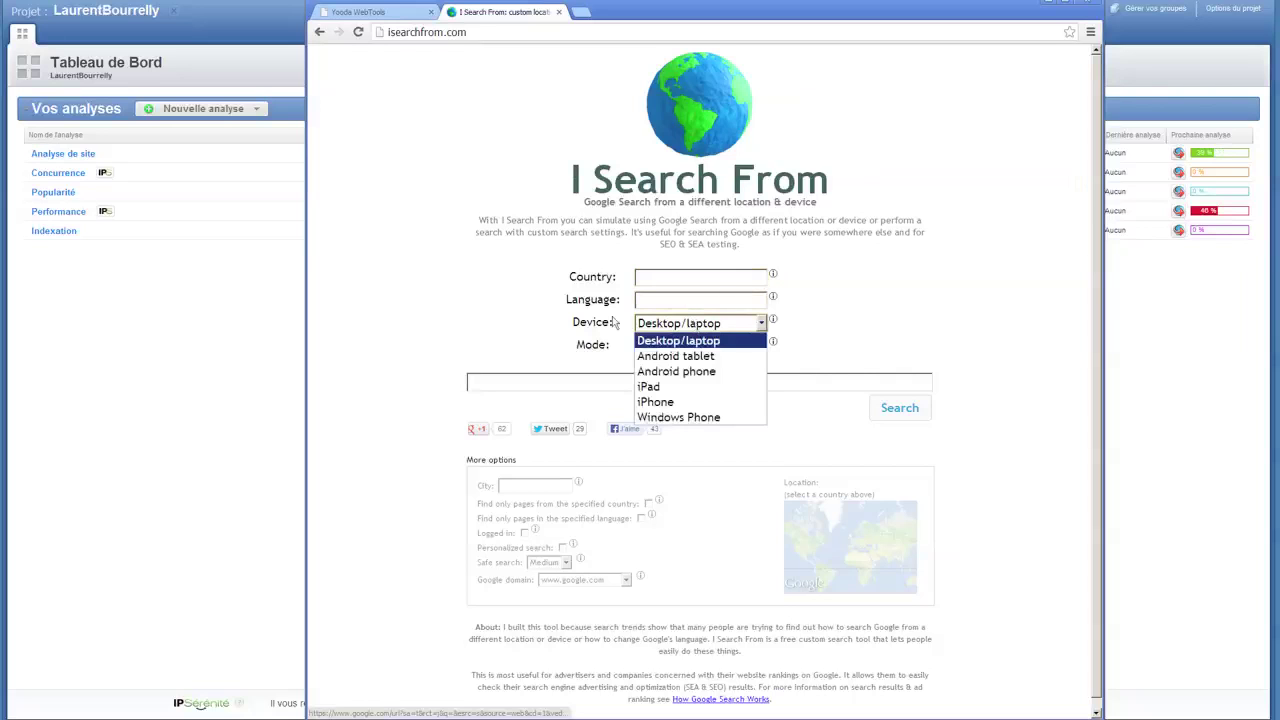
{"action": "left_click", "coordinate": [505, 325]}
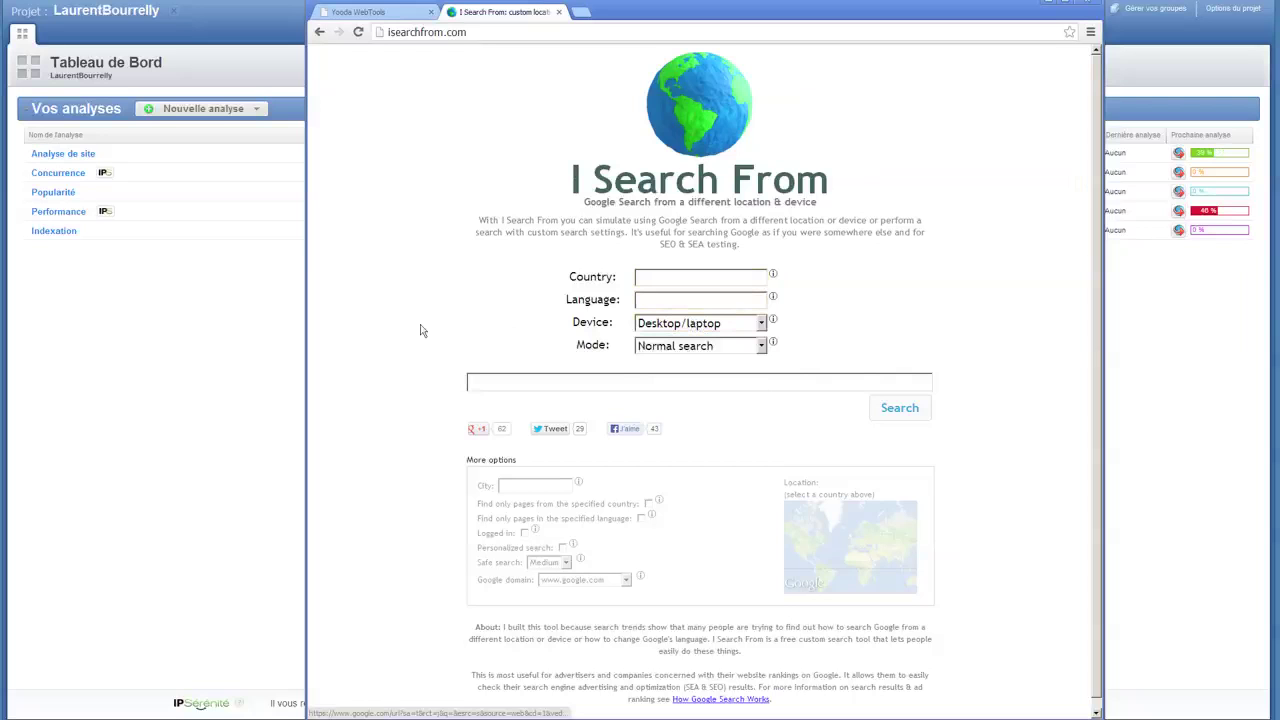
{"action": "left_click", "coordinate": [360, 11]}
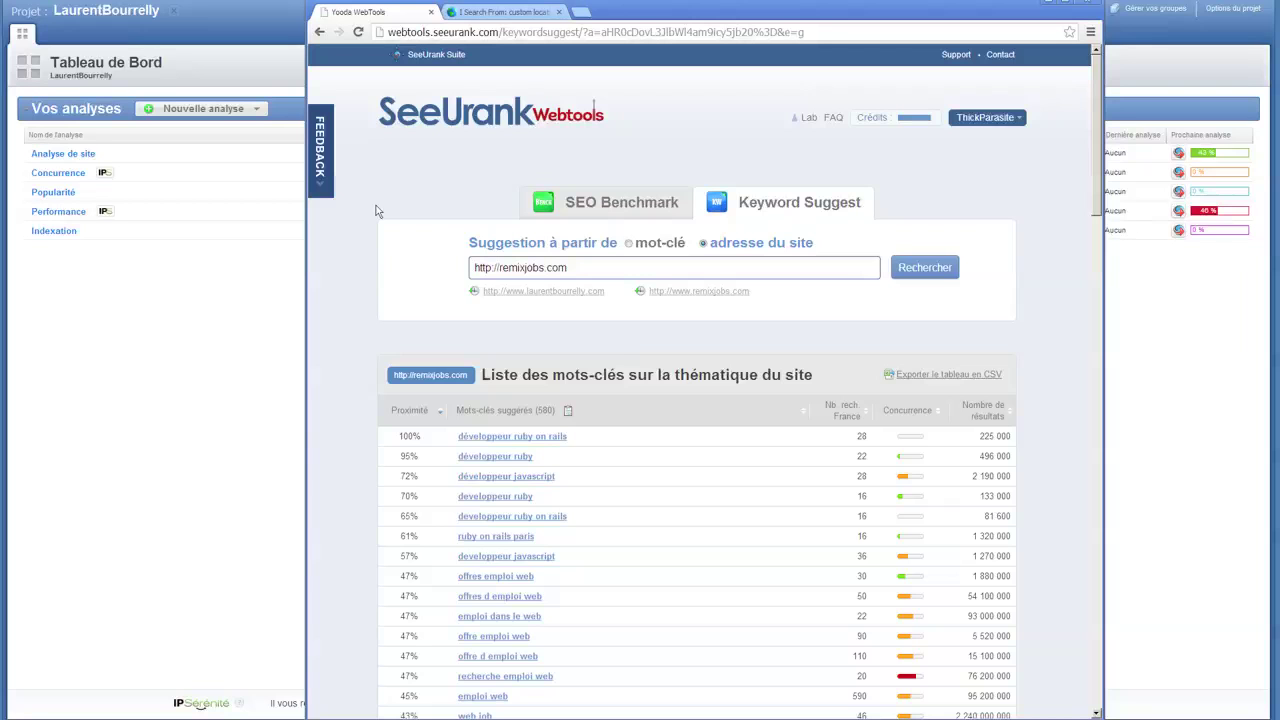
{"action": "scroll", "coordinate": [377, 210], "scroll_direction": "down", "scroll_amount": 10}
{"action": "scroll", "coordinate": [377, 210], "scroll_direction": "up", "scroll_amount": 10}
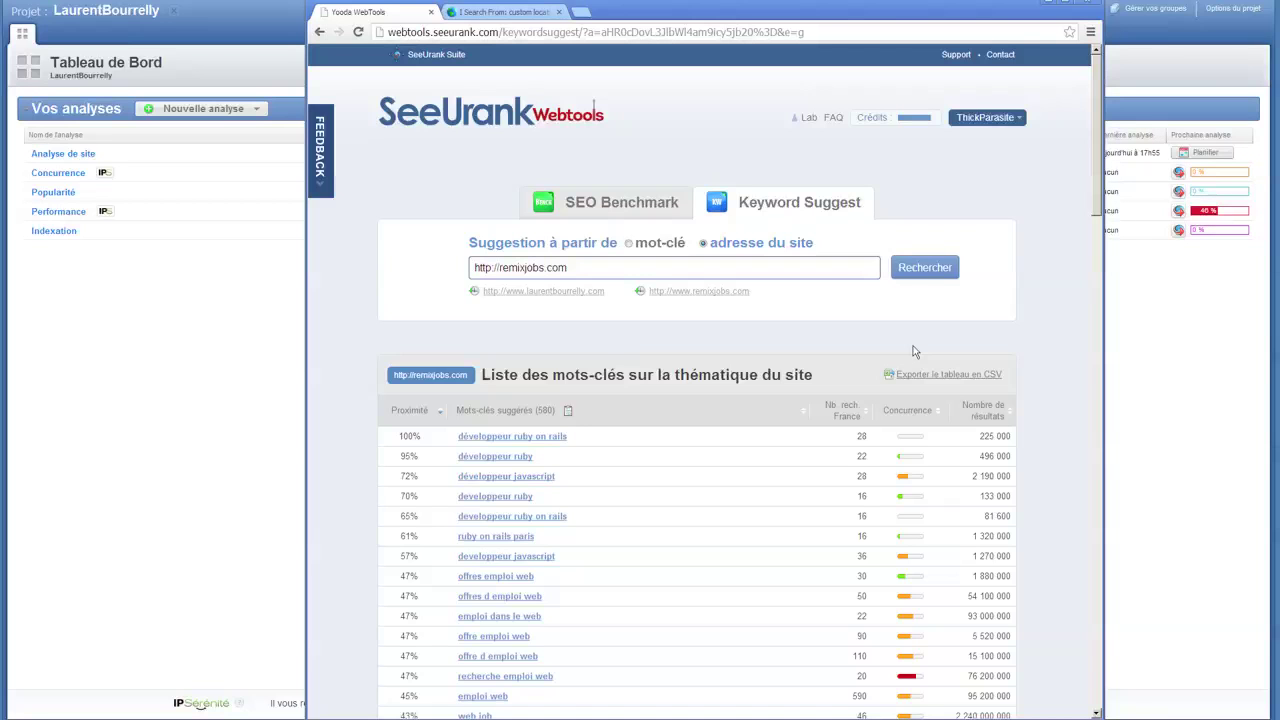
{"action": "left_click", "coordinate": [567, 410]}
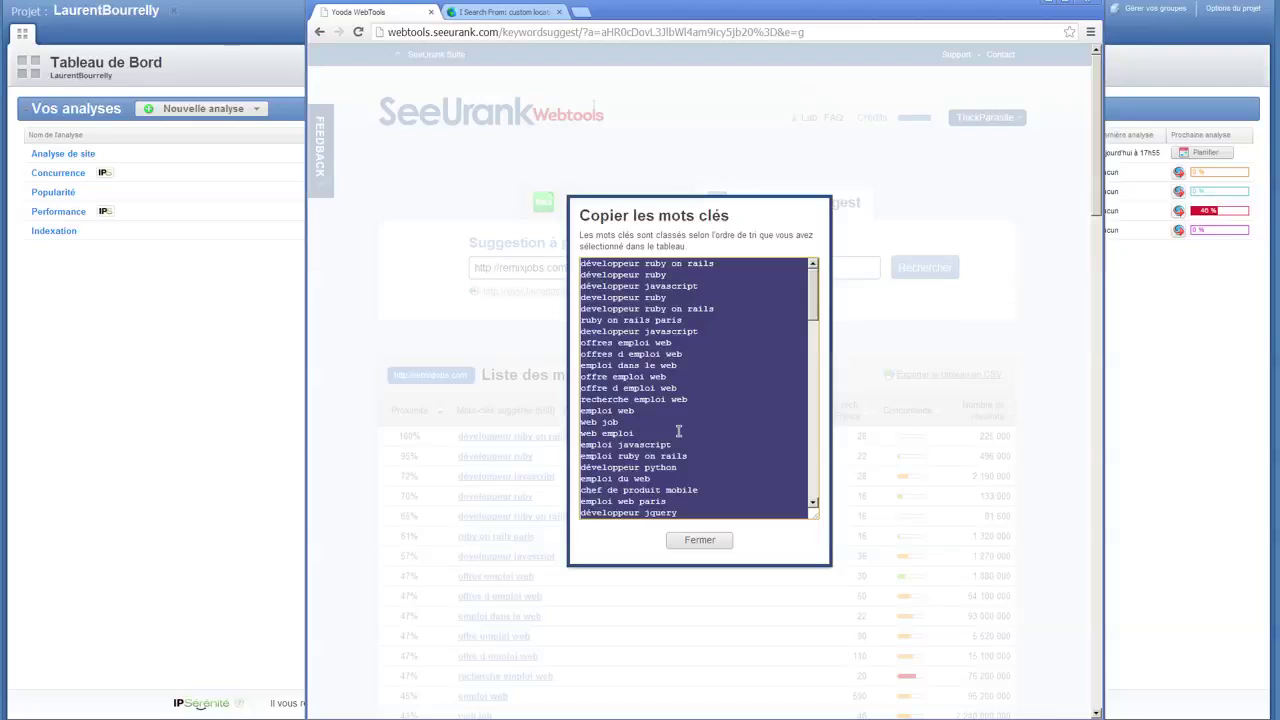
{"action": "scroll", "coordinate": [678, 431], "scroll_direction": "down", "scroll_amount": 12}
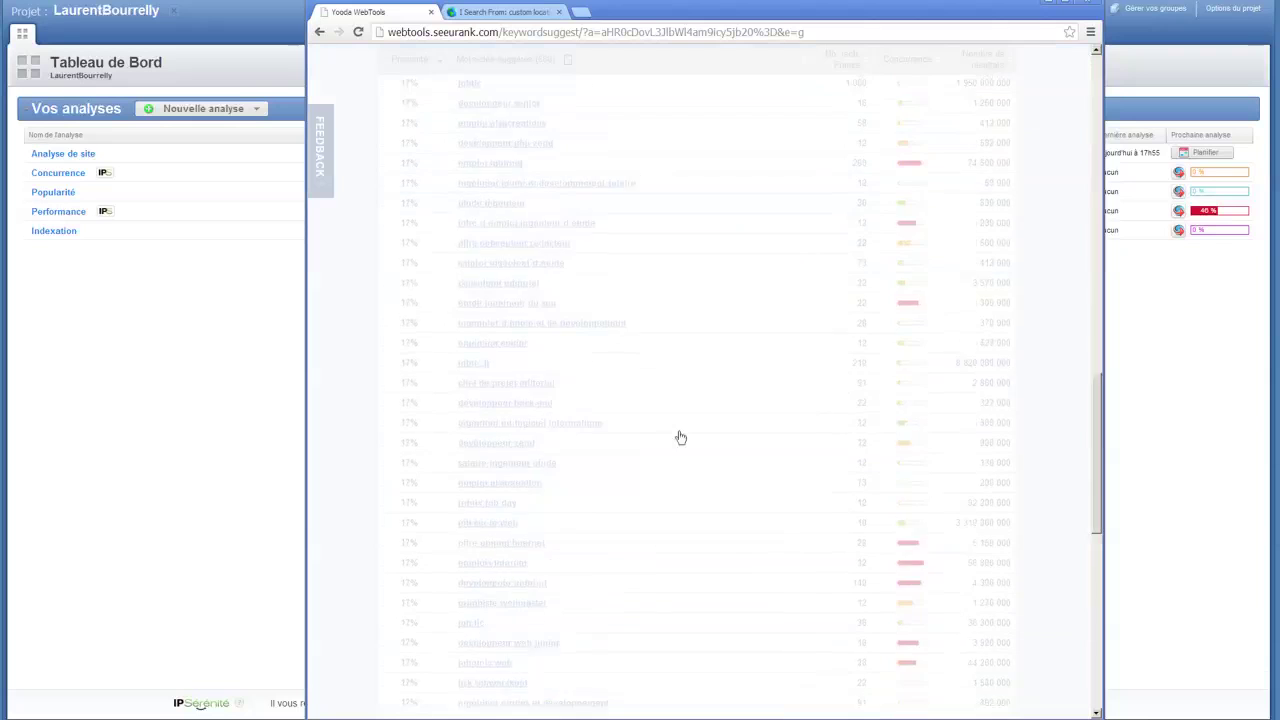
{"action": "scroll", "coordinate": [679, 431], "scroll_direction": "up", "scroll_amount": 10}
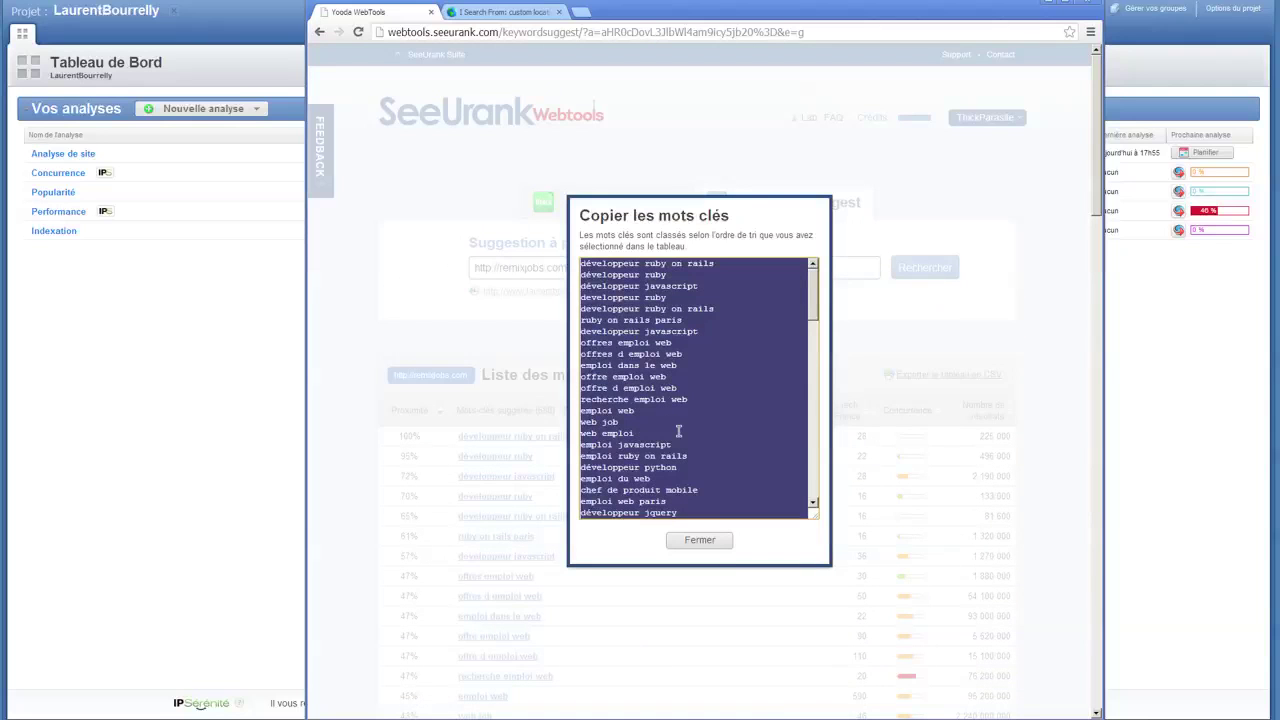
{"action": "left_click", "coordinate": [699, 540]}
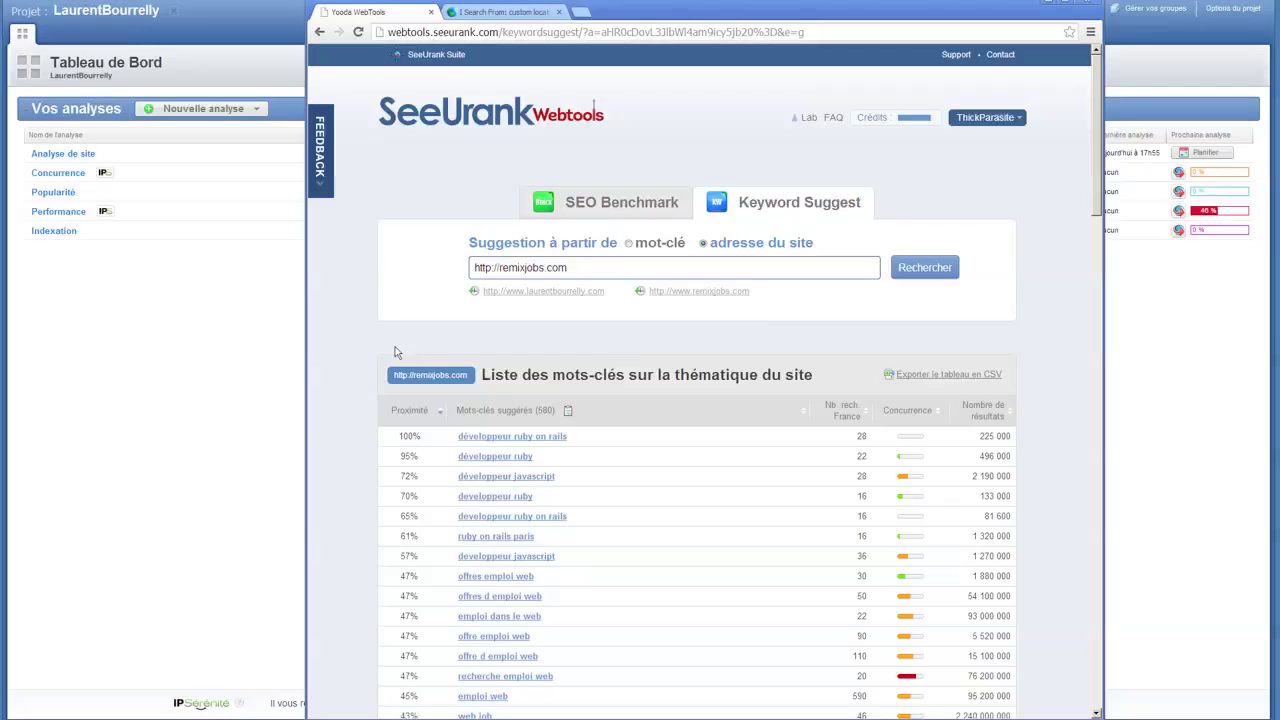
- Load the Keyword Suggest results for the project's own site from the recent searches and look over the suggested keywords
{"action": "left_click", "coordinate": [575, 292]}
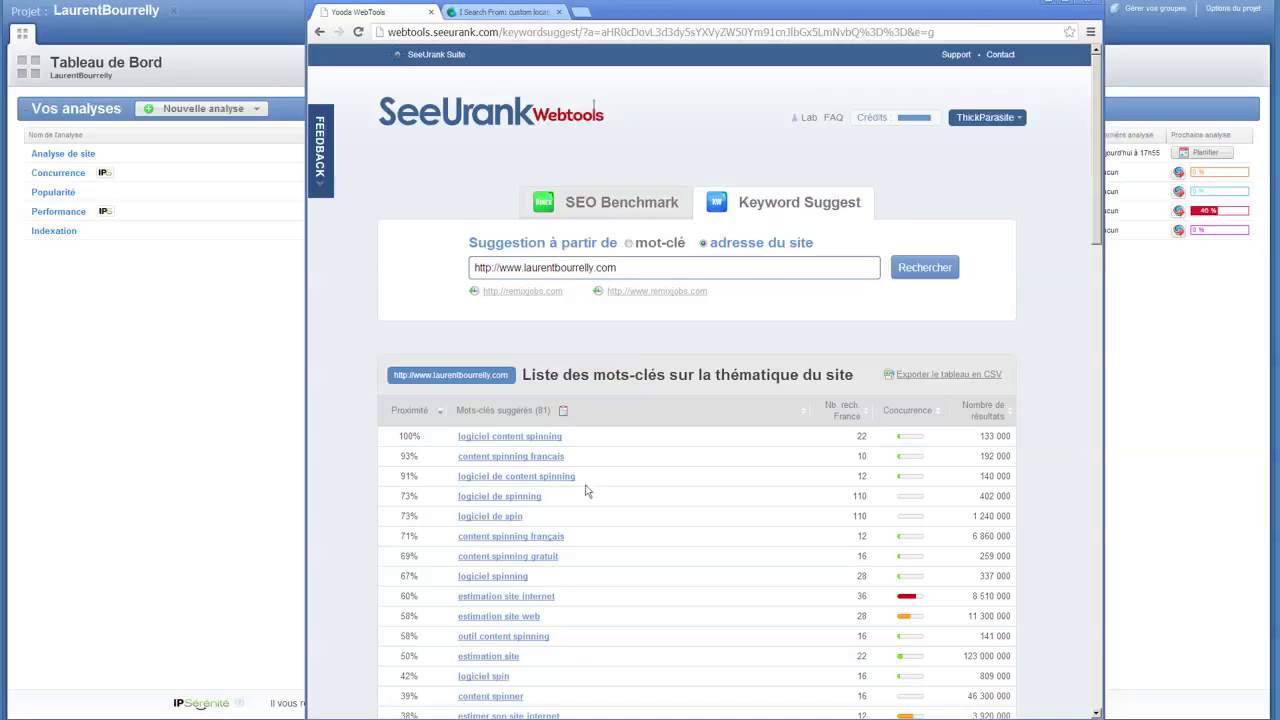
{"action": "scroll", "coordinate": [587, 491], "scroll_direction": "down", "scroll_amount": 5}
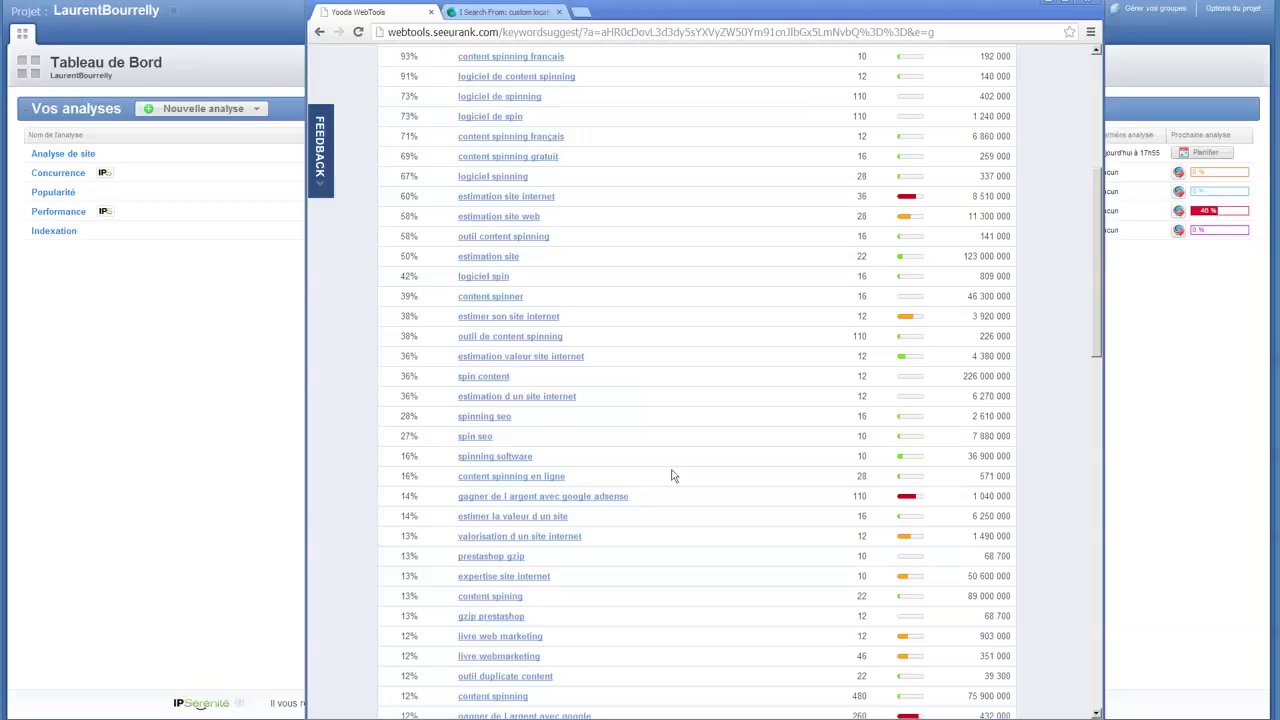
{"action": "scroll", "coordinate": [672, 476], "scroll_direction": "down", "scroll_amount": 2}
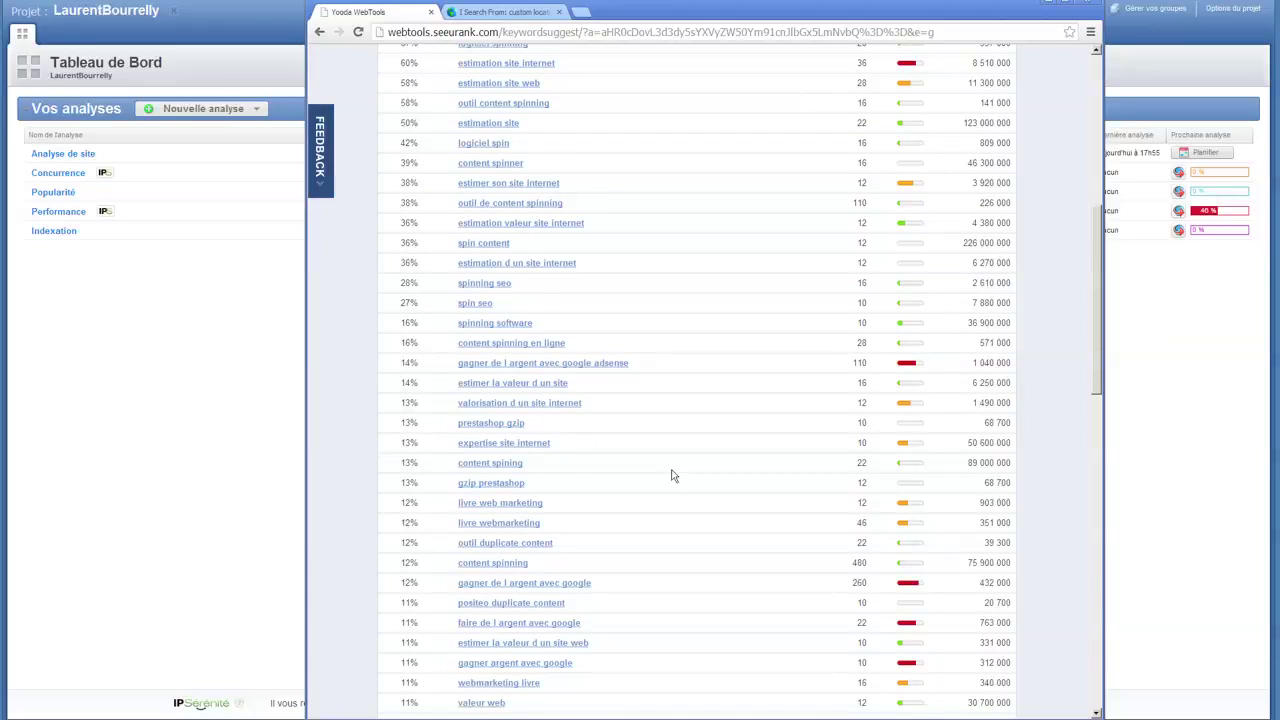
{"action": "scroll", "coordinate": [672, 476], "scroll_direction": "down", "scroll_amount": 4}
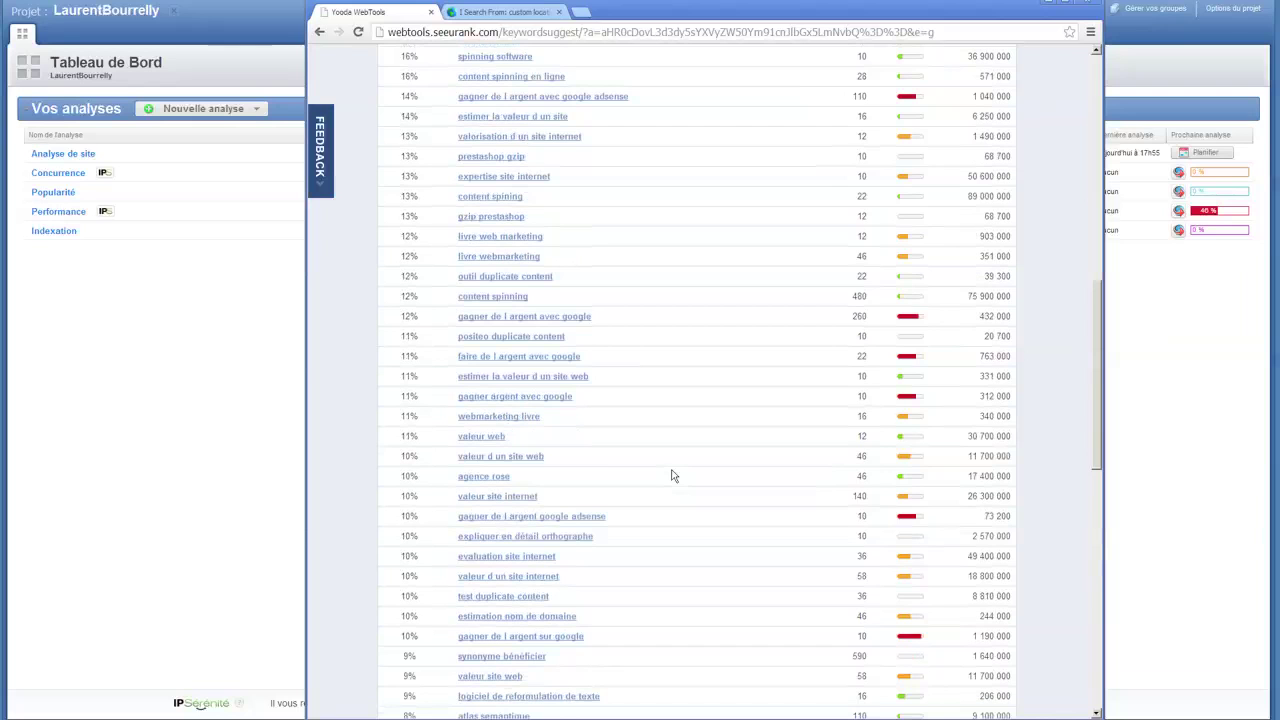
{"action": "scroll", "coordinate": [672, 476], "scroll_direction": "down", "scroll_amount": 1}
{"action": "scroll", "coordinate": [672, 476], "scroll_direction": "down", "scroll_amount": 1}
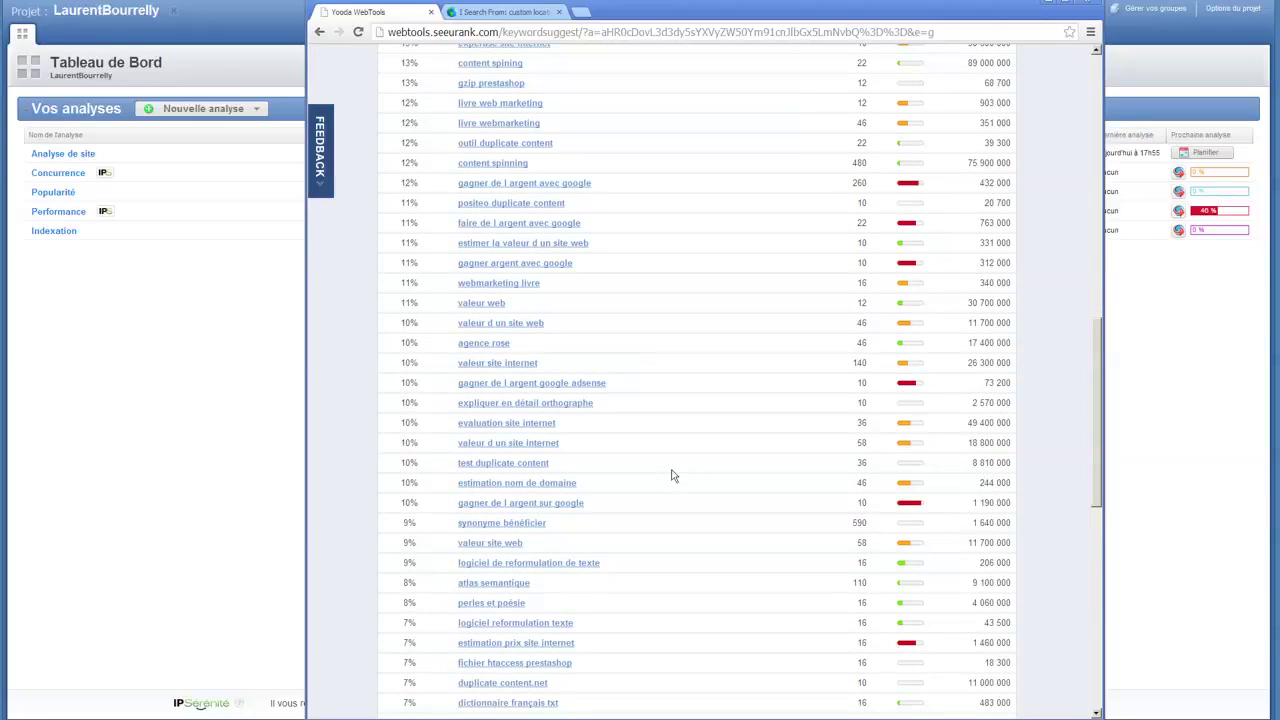
{"action": "scroll", "coordinate": [672, 476], "scroll_direction": "up", "scroll_amount": 15}
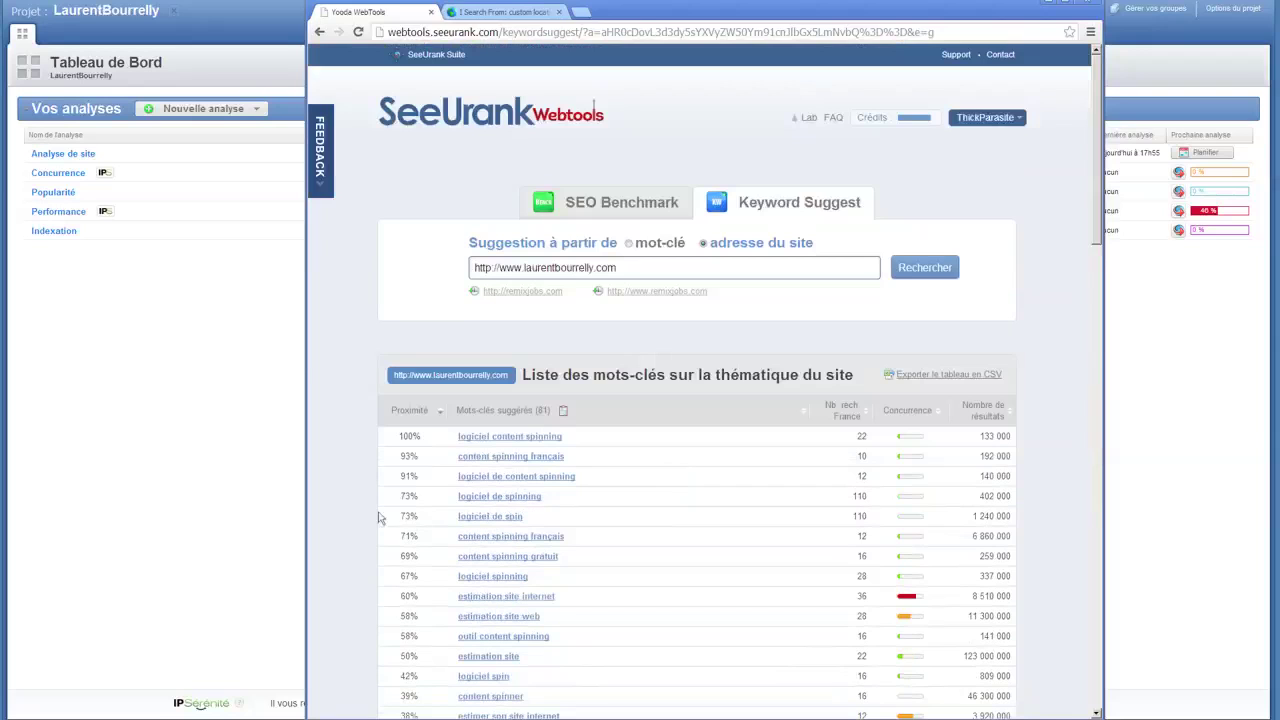
- Switch back to the SeeUrank desktop program and view the Analyse de site report's directory structure
{"action": "left_click", "coordinate": [172, 532]}
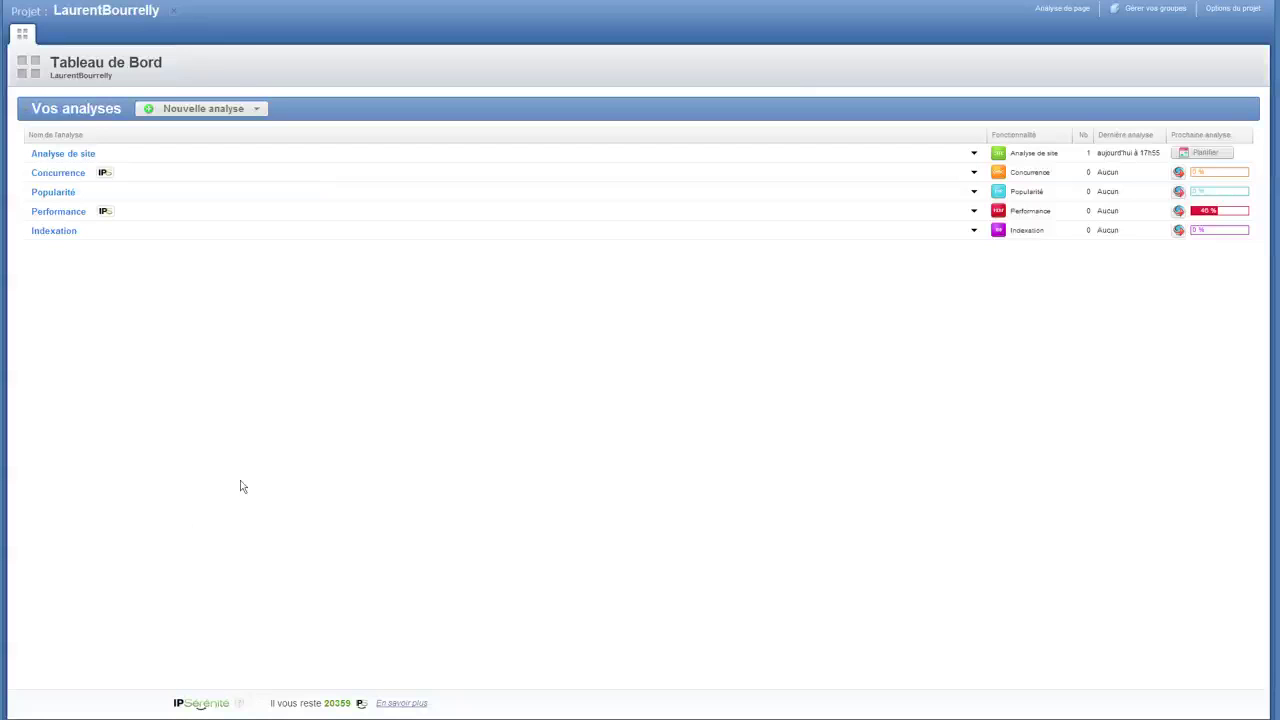
{"action": "left_click", "coordinate": [971, 174]}
{"action": "left_click", "coordinate": [930, 170]}
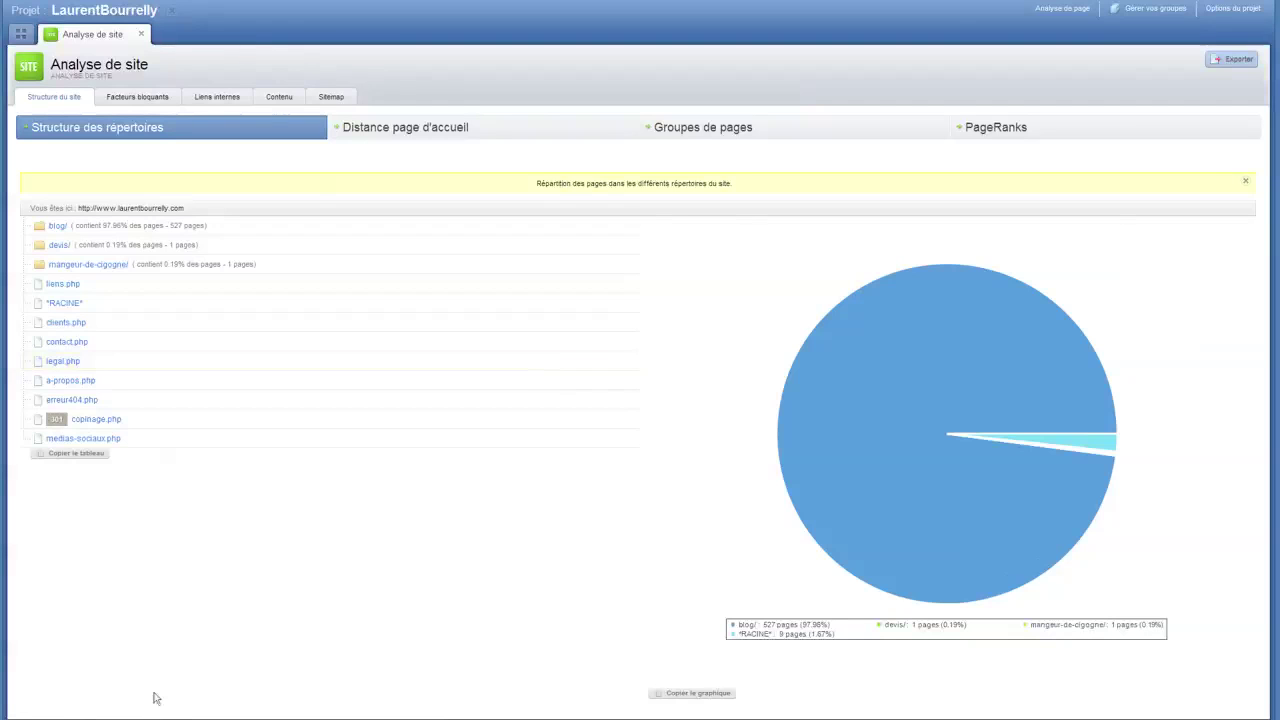
- Switch to Chrome and open the SEO Benchmark tool in SeeUrank Webtools
{"action": "key", "text": "alt+Tab"}
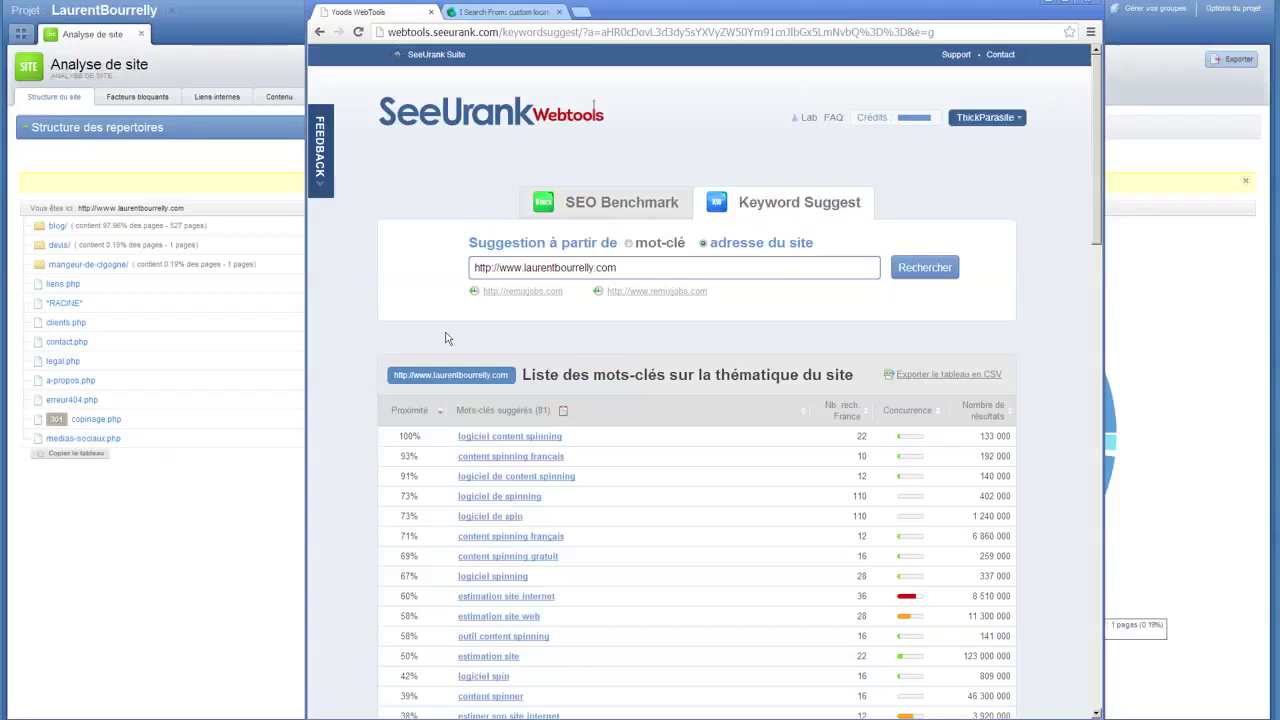
{"action": "left_click", "coordinate": [255, 530]}
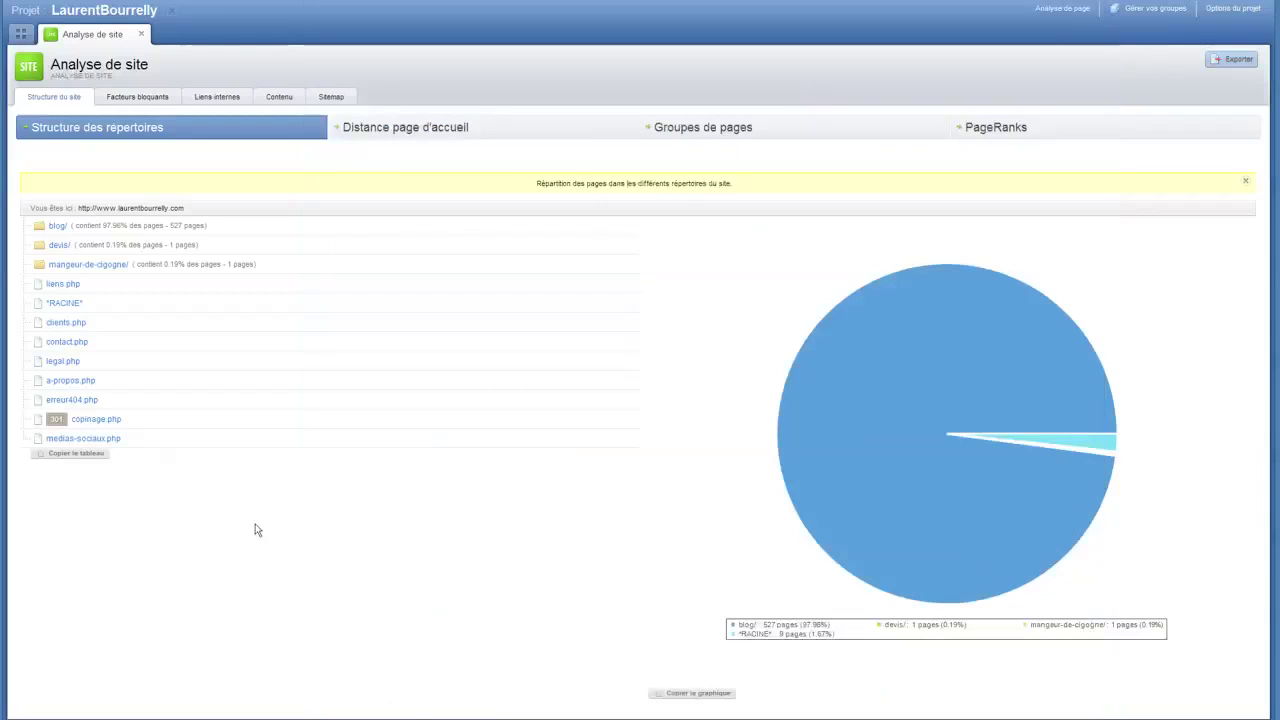
{"action": "key", "text": "alt+Tab"}
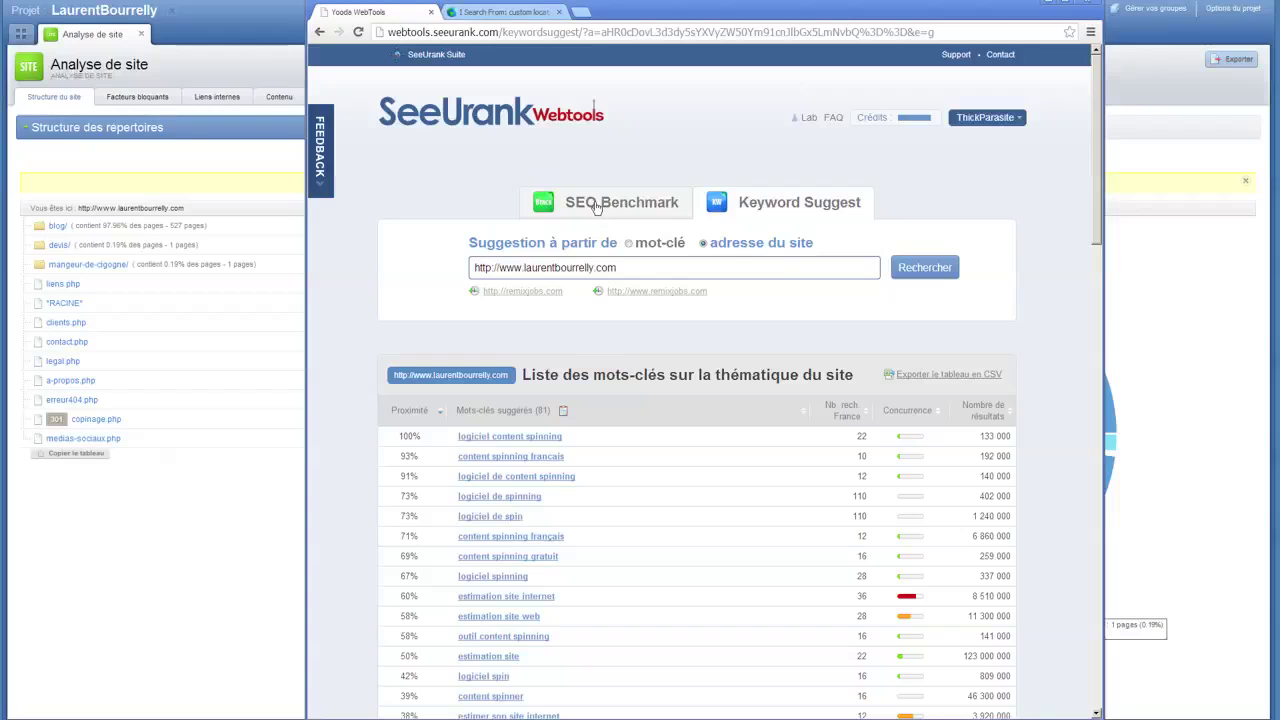
{"action": "double_click", "coordinate": [657, 210]}
{"action": "left_click", "coordinate": [588, 207]}
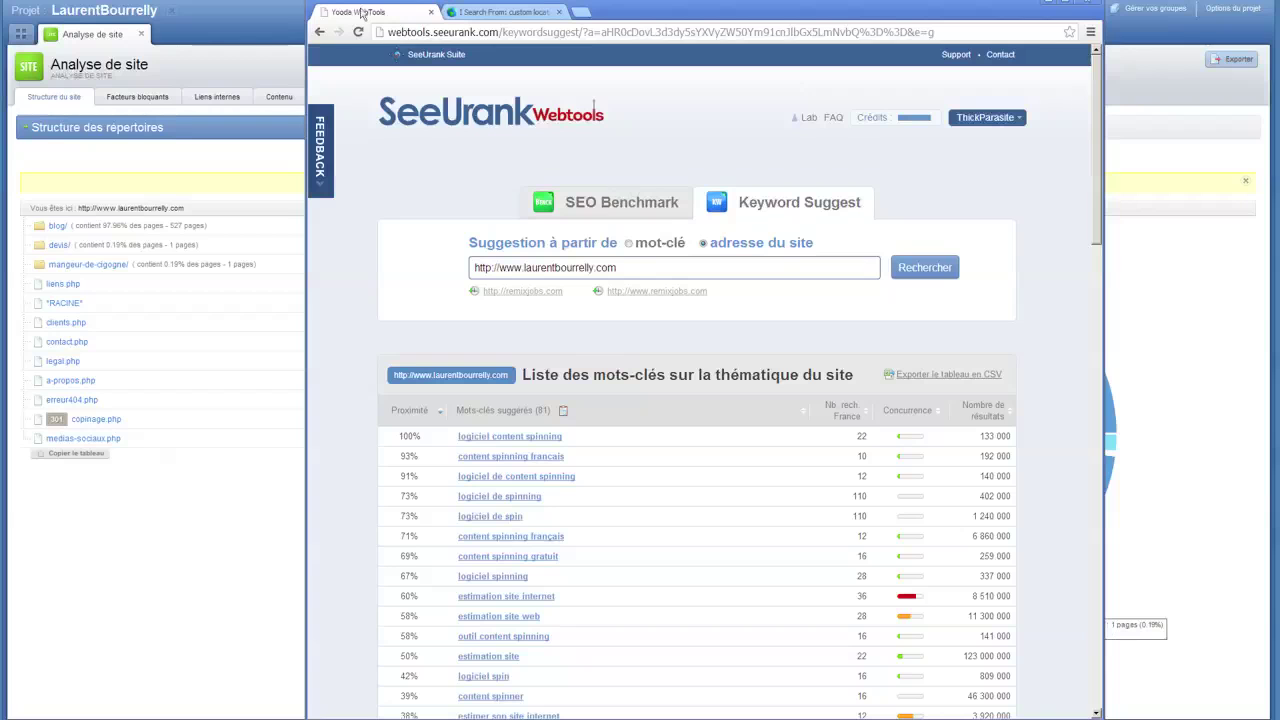
{"action": "double_click", "coordinate": [607, 203]}
{"action": "left_click", "coordinate": [570, 202]}
{"action": "left_click", "coordinate": [460, 108]}
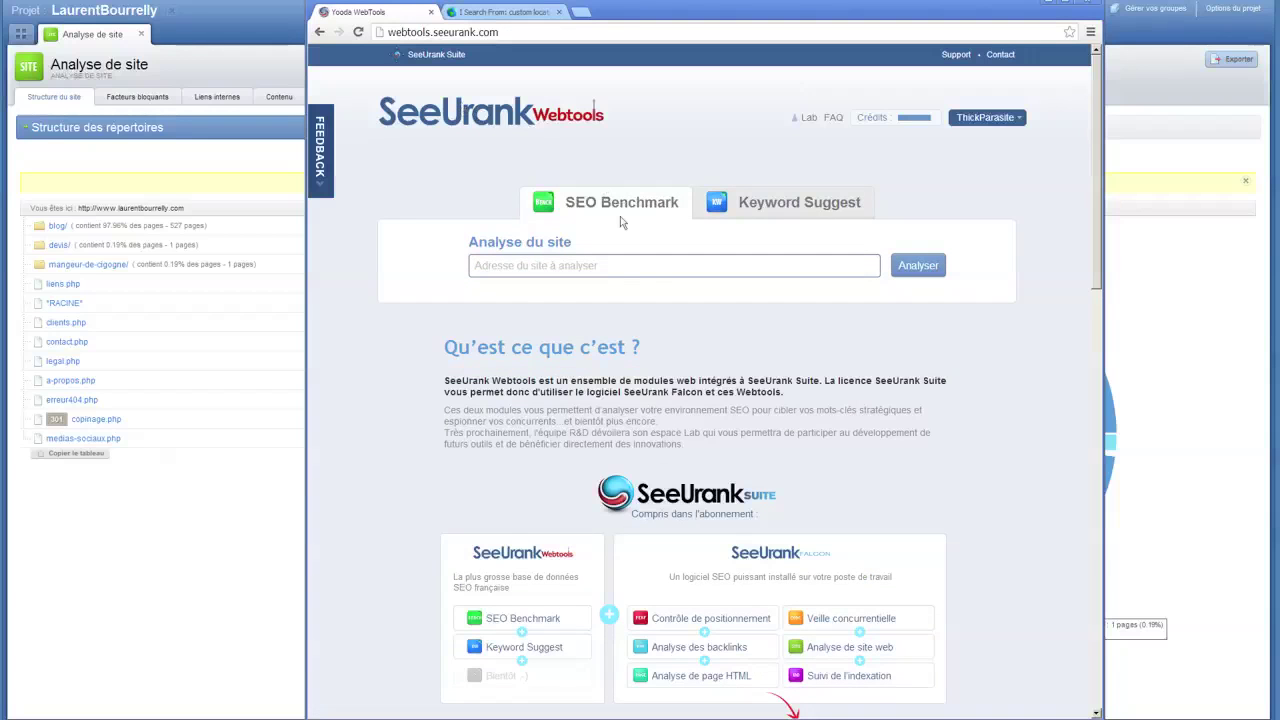
- Analyse the site axe-net.com with SEO Benchmark
{"action": "left_click", "coordinate": [624, 267]}
{"action": "type", "text": "axe"}
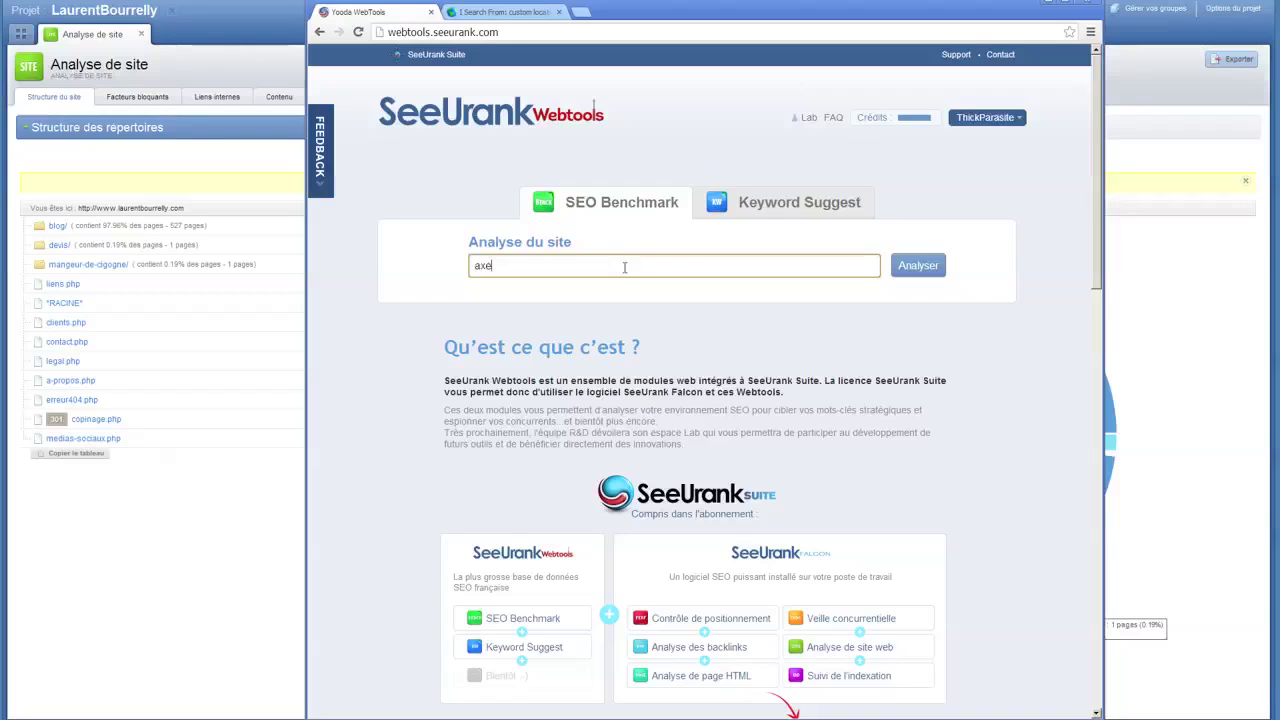
{"action": "type", "text": "-net.com"}
{"action": "left_click", "coordinate": [906, 267]}
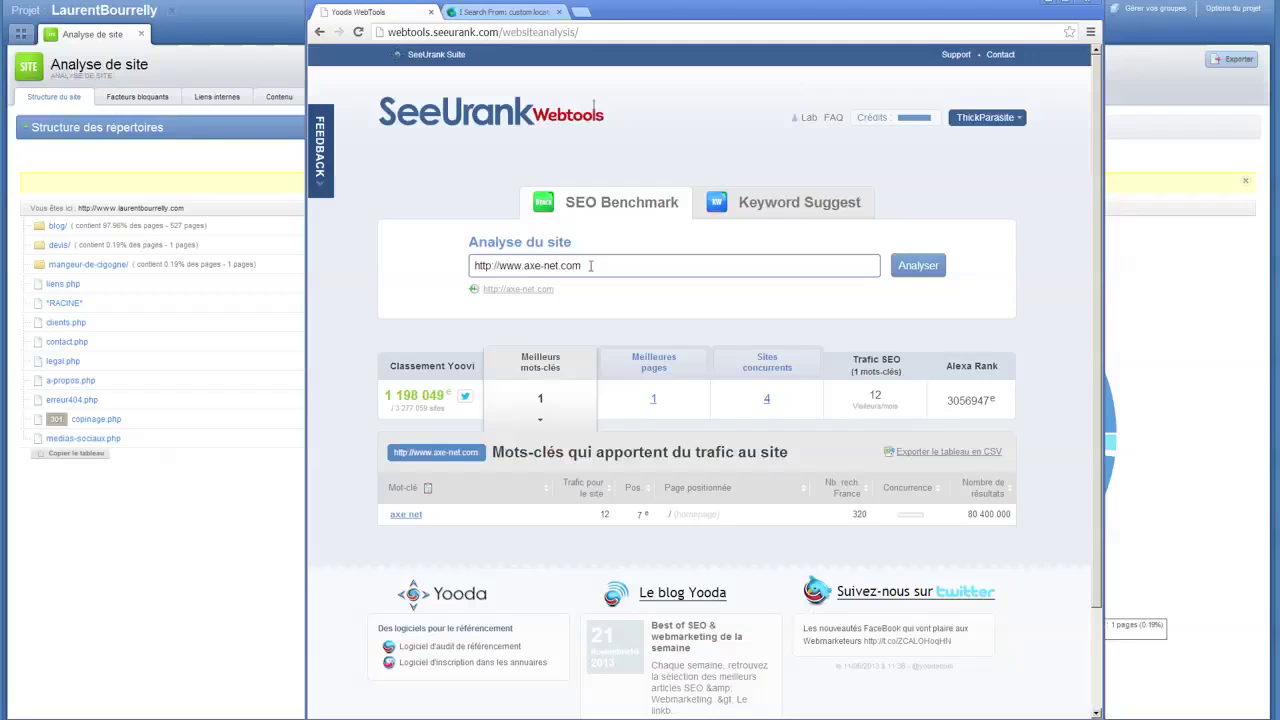
- Search Google for axenet in the other browser tab to look up the agency's site addresses
{"action": "triple_click", "coordinate": [590, 265]}
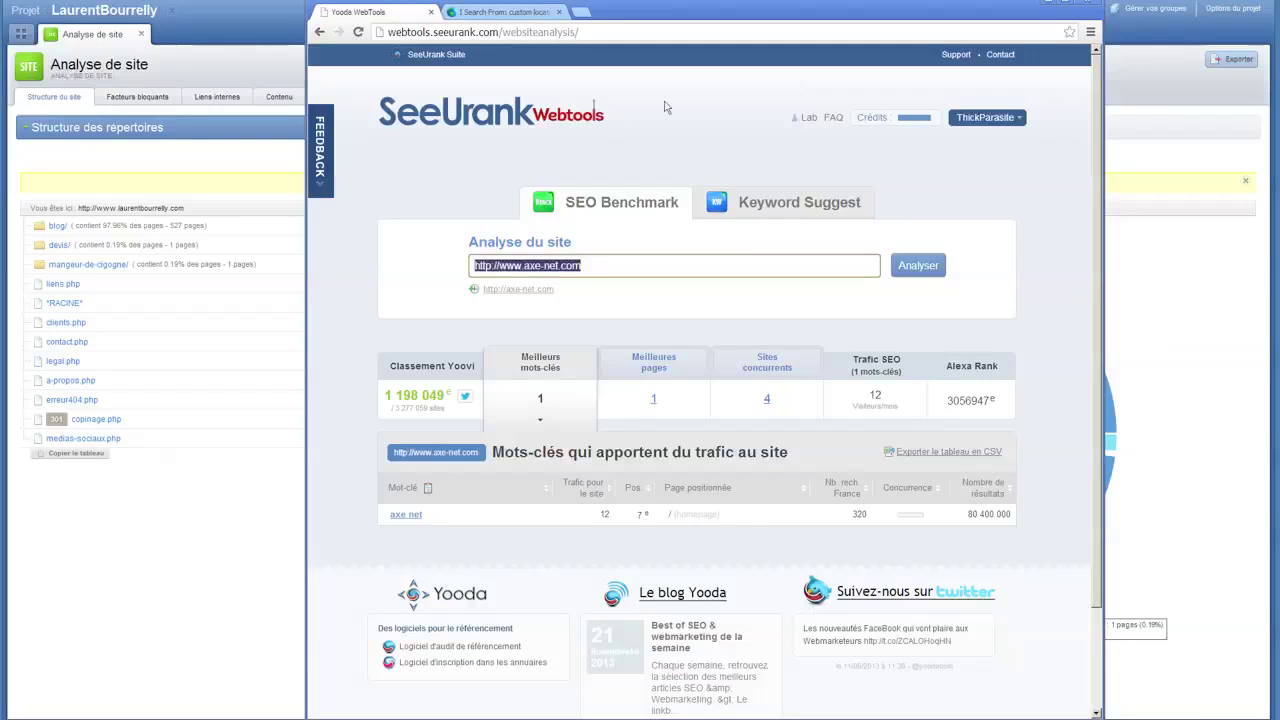
{"action": "left_click", "coordinate": [503, 12]}
{"action": "left_click", "coordinate": [471, 32]}
{"action": "type", "text": "axenet"}
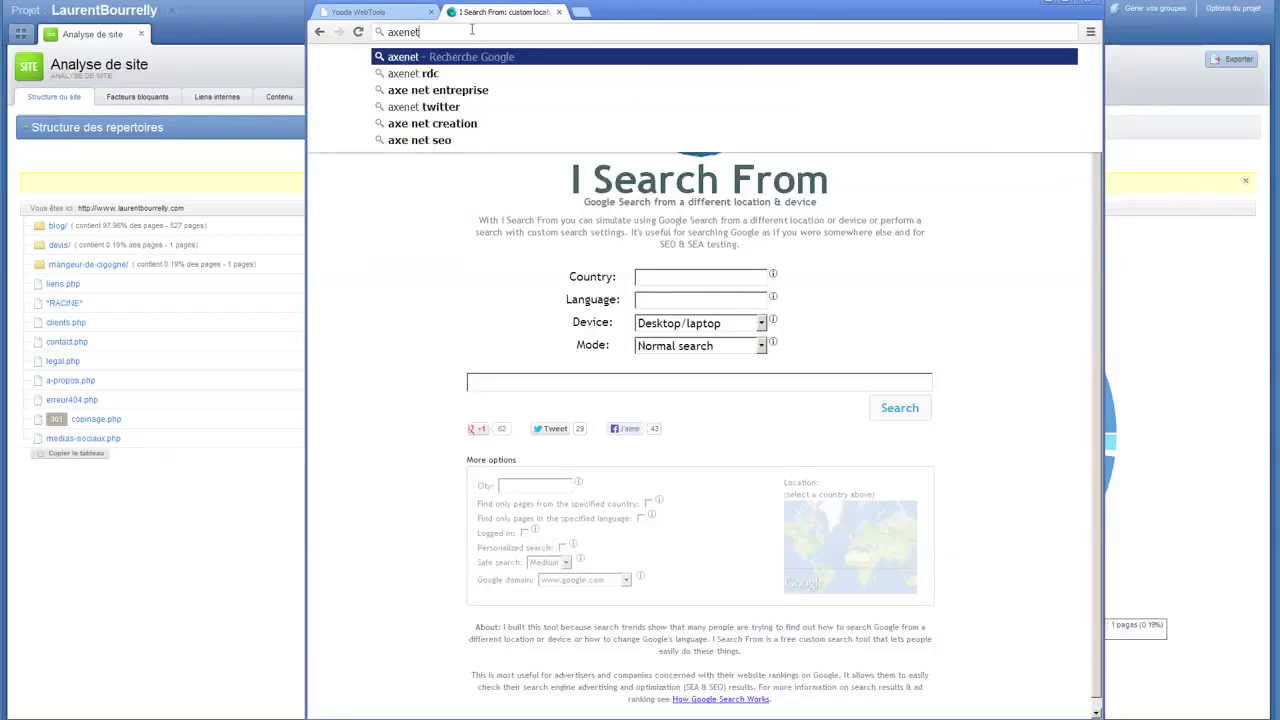
{"action": "key", "text": "Return"}
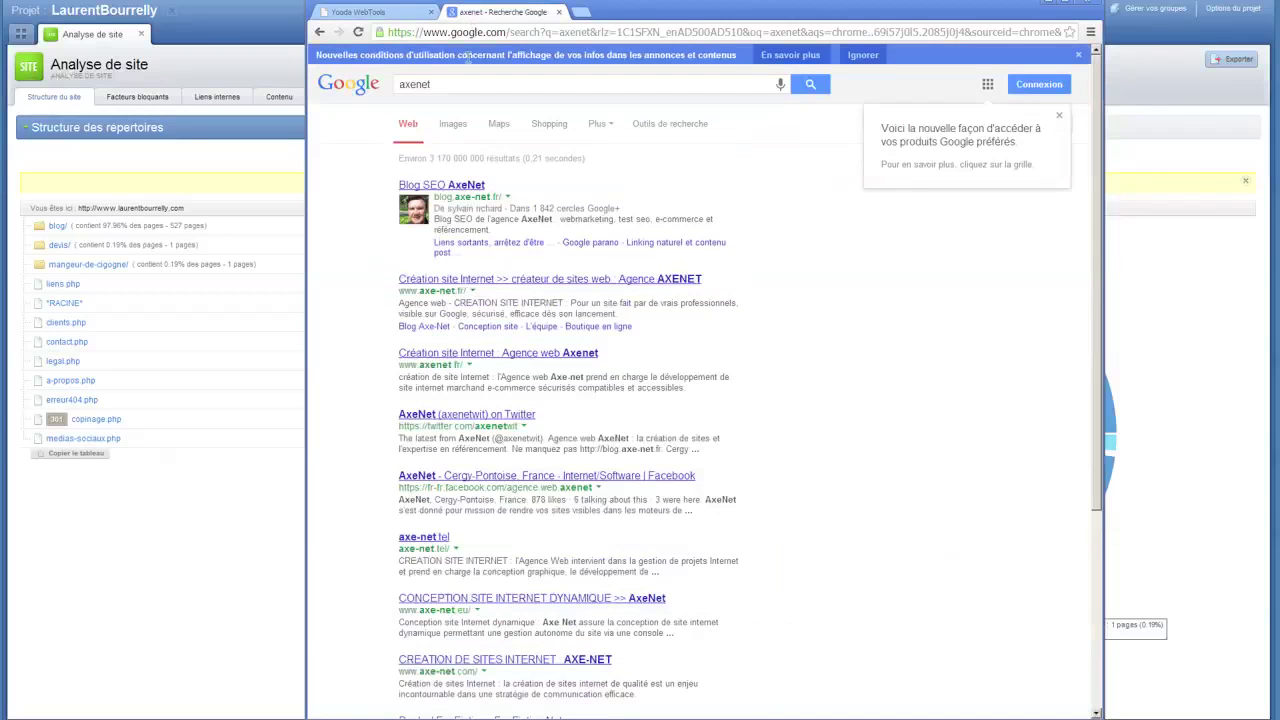
{"action": "left_click", "coordinate": [385, 12]}
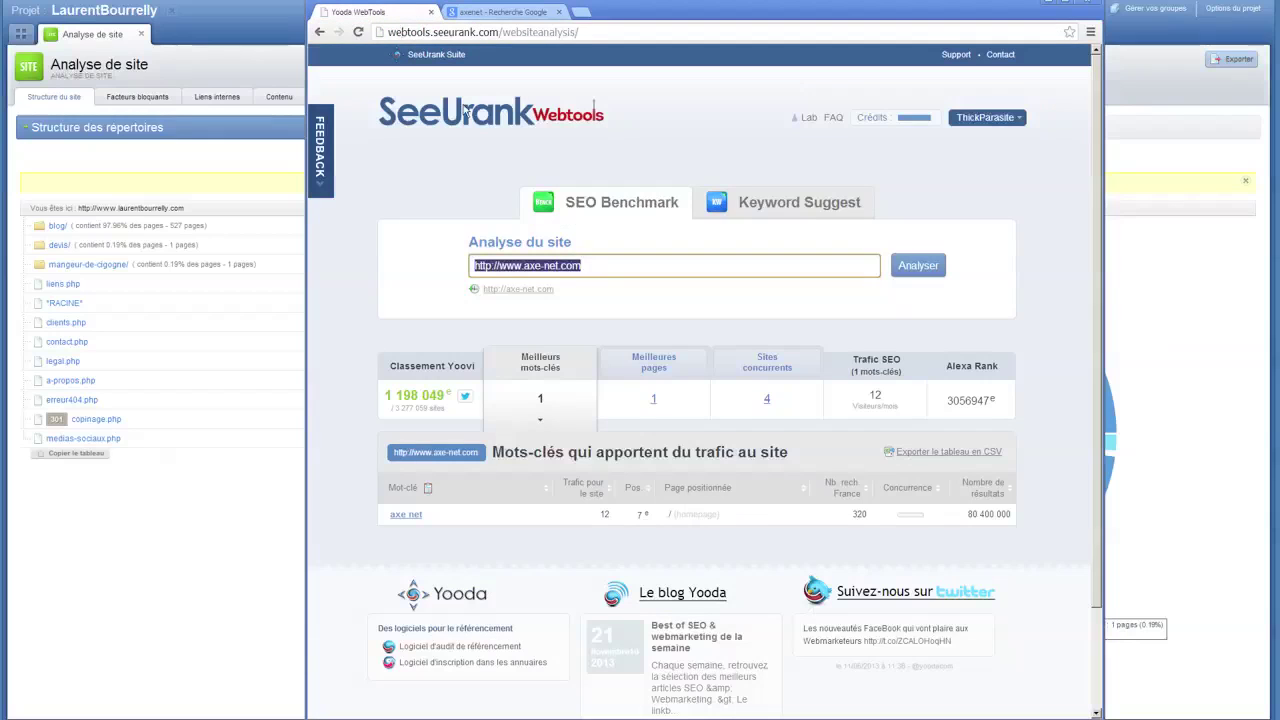
{"action": "left_click", "coordinate": [592, 262]}
{"action": "key", "text": "BackSpace"}
{"action": "key", "text": "BackSpace"}
{"action": "key", "text": "BackSpace"}
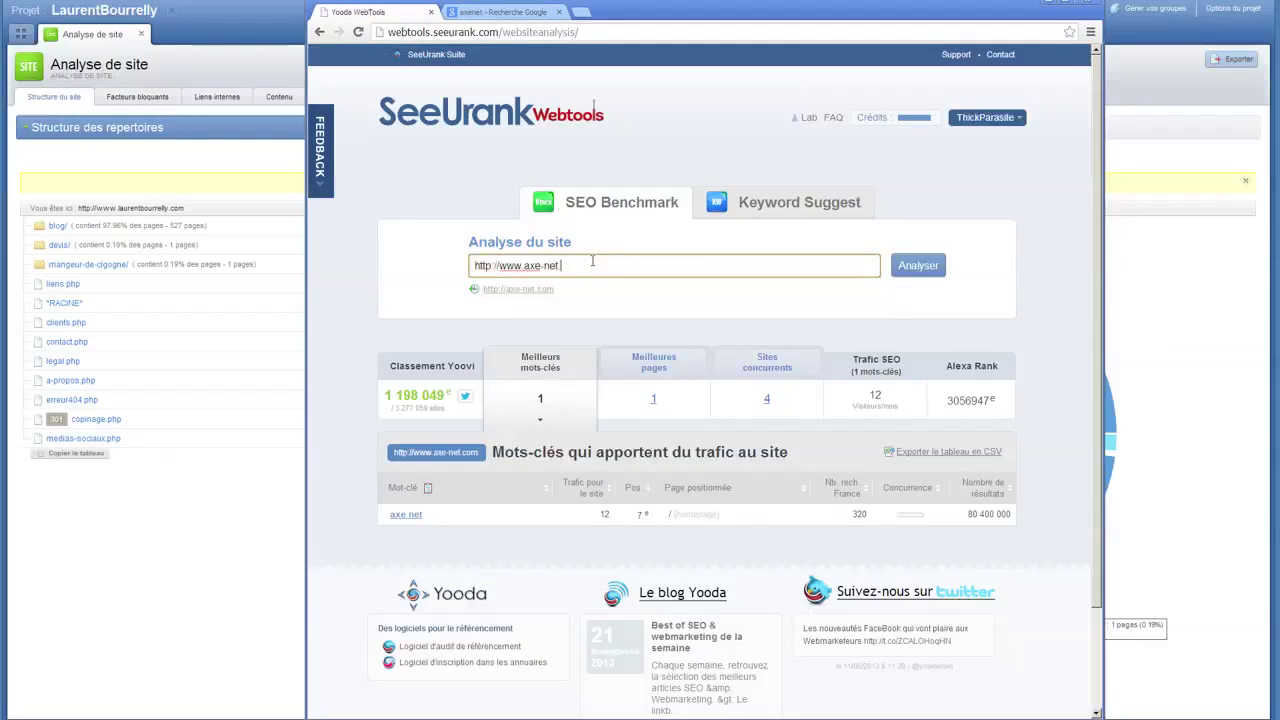
{"action": "type", "text": "fr"}
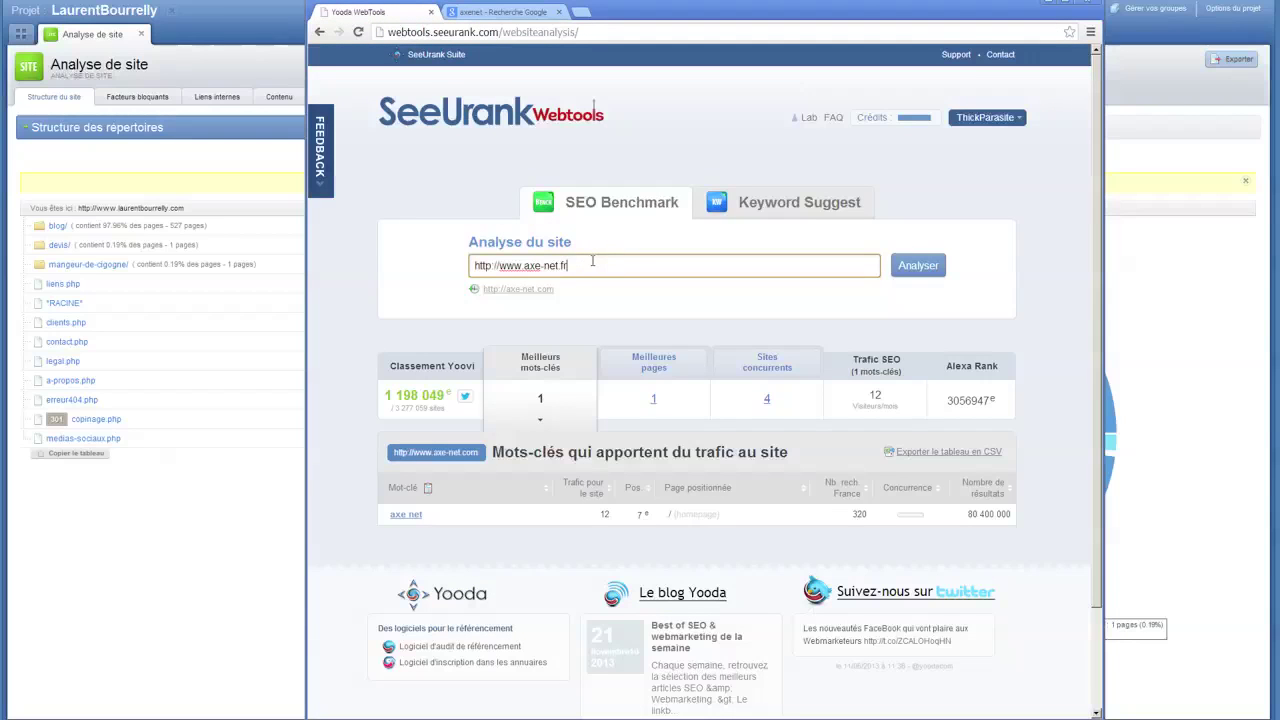
{"action": "left_click", "coordinate": [505, 12]}
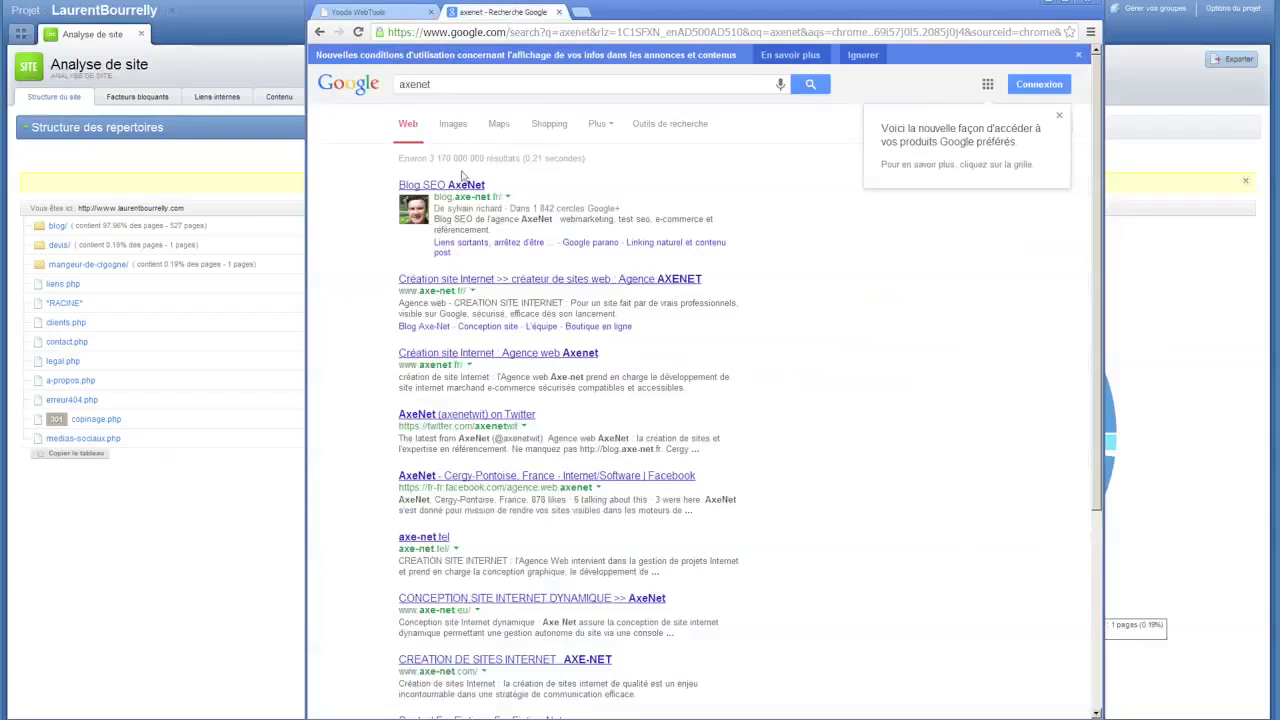
{"action": "left_click", "coordinate": [414, 10]}
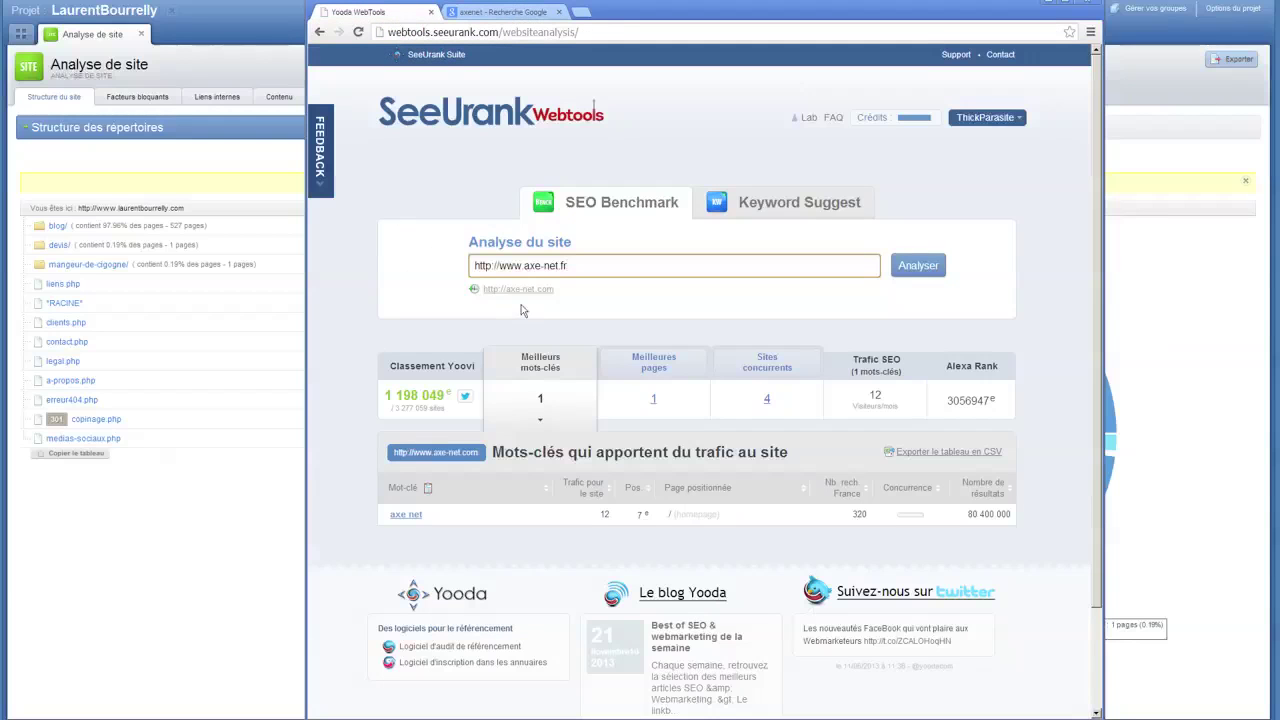
{"action": "left_click_drag", "start_coordinate": [500, 266], "coordinate": [523, 266]}
{"action": "type", "text": "blog"}
{"action": "left_click", "coordinate": [943, 267]}
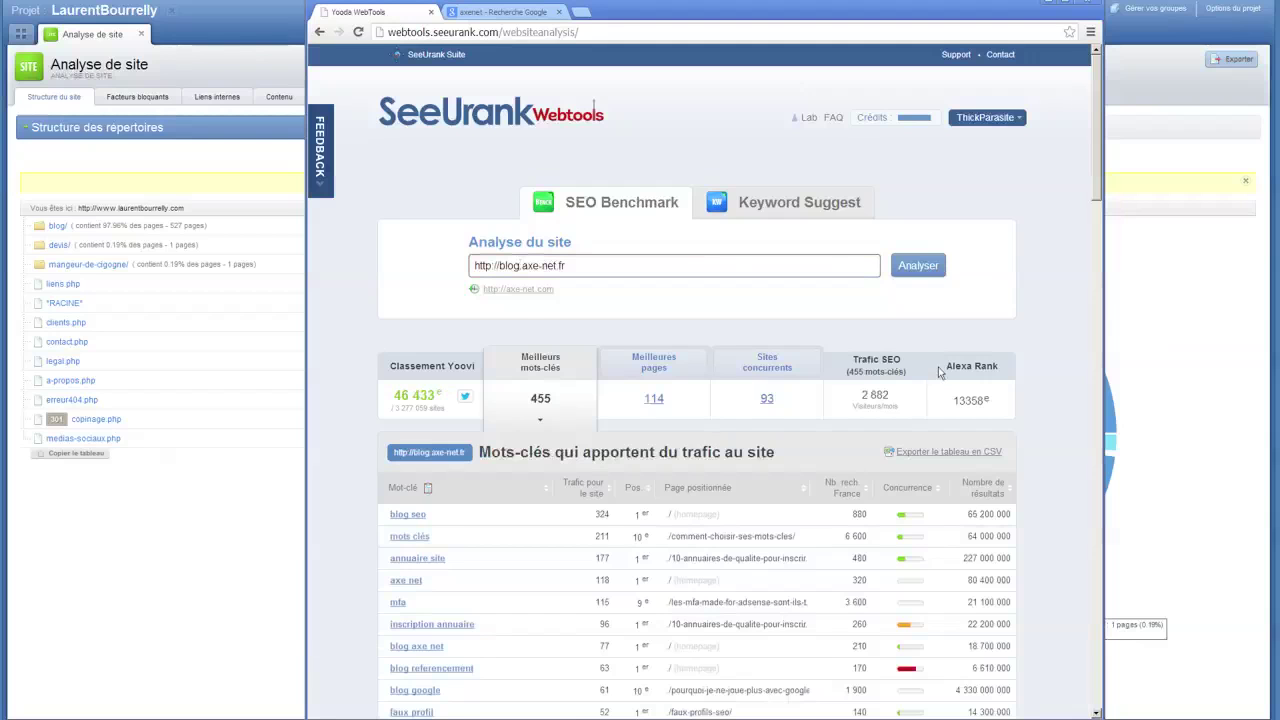
- Sort the table of keywords bringing traffic to blog.axe-net.fr by Trafic pour le site and look over its rows
{"action": "scroll", "coordinate": [941, 374], "scroll_direction": "down", "scroll_amount": 1}
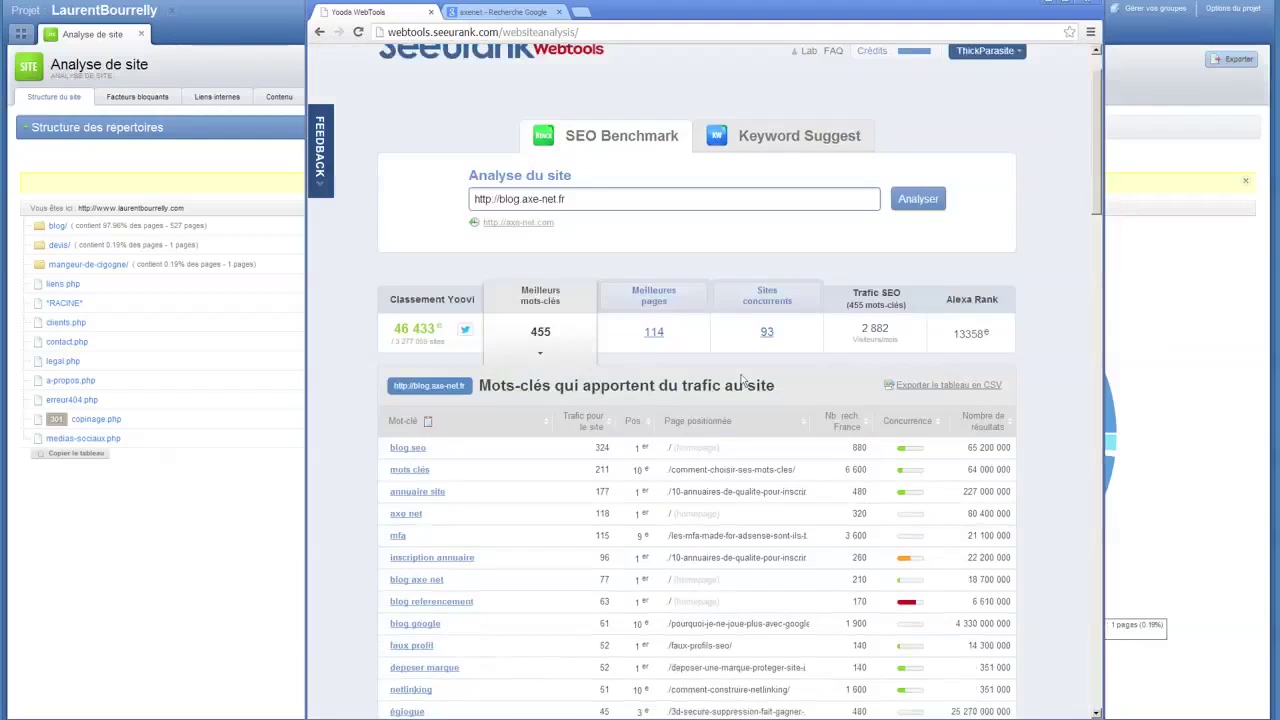
{"action": "left_click", "coordinate": [605, 425]}
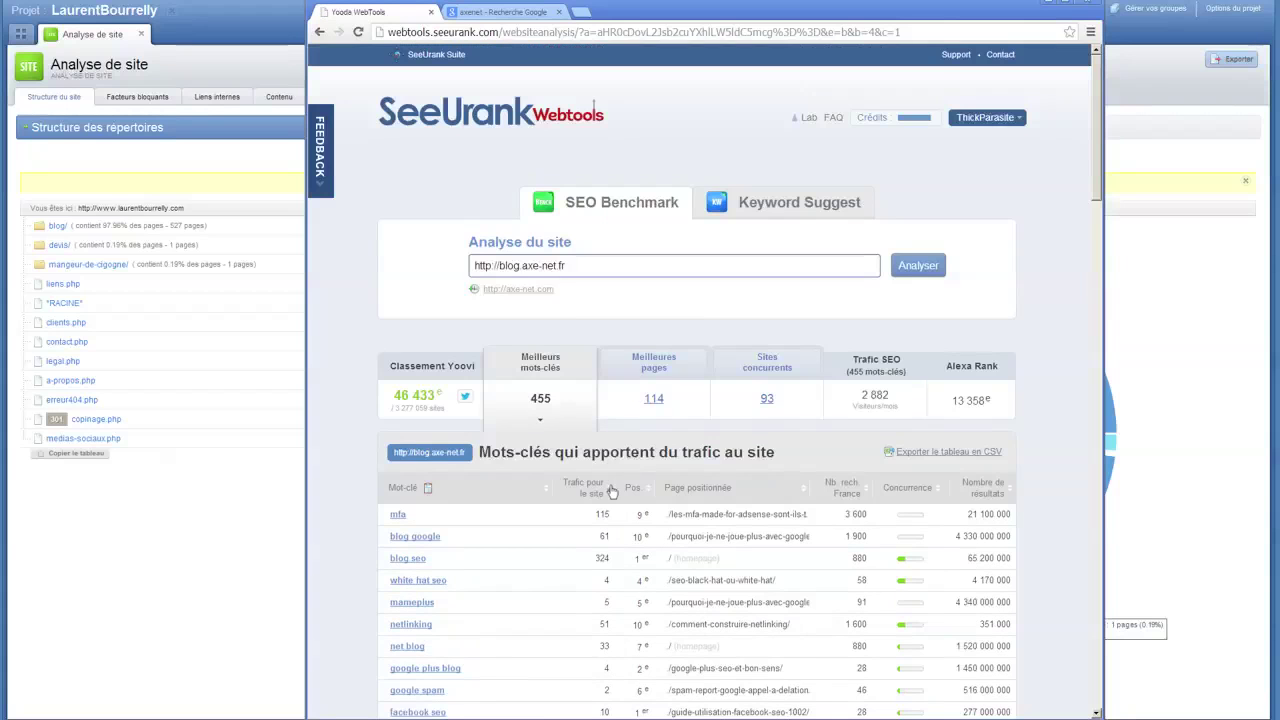
{"action": "scroll", "coordinate": [612, 491], "scroll_direction": "down", "scroll_amount": 1}
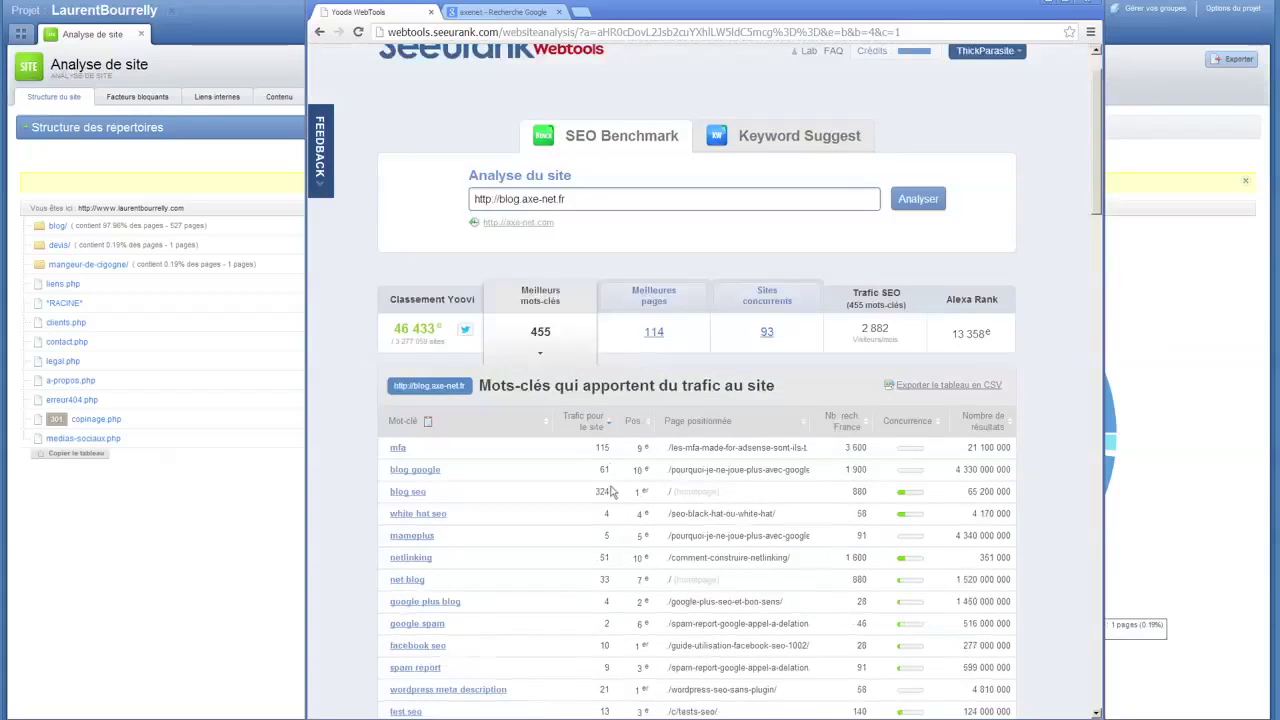
- Reverse the Trafic pour le site sort of the blog.axe-net.fr keyword table, and re-sort the table by Pos
{"action": "left_click", "coordinate": [608, 424]}
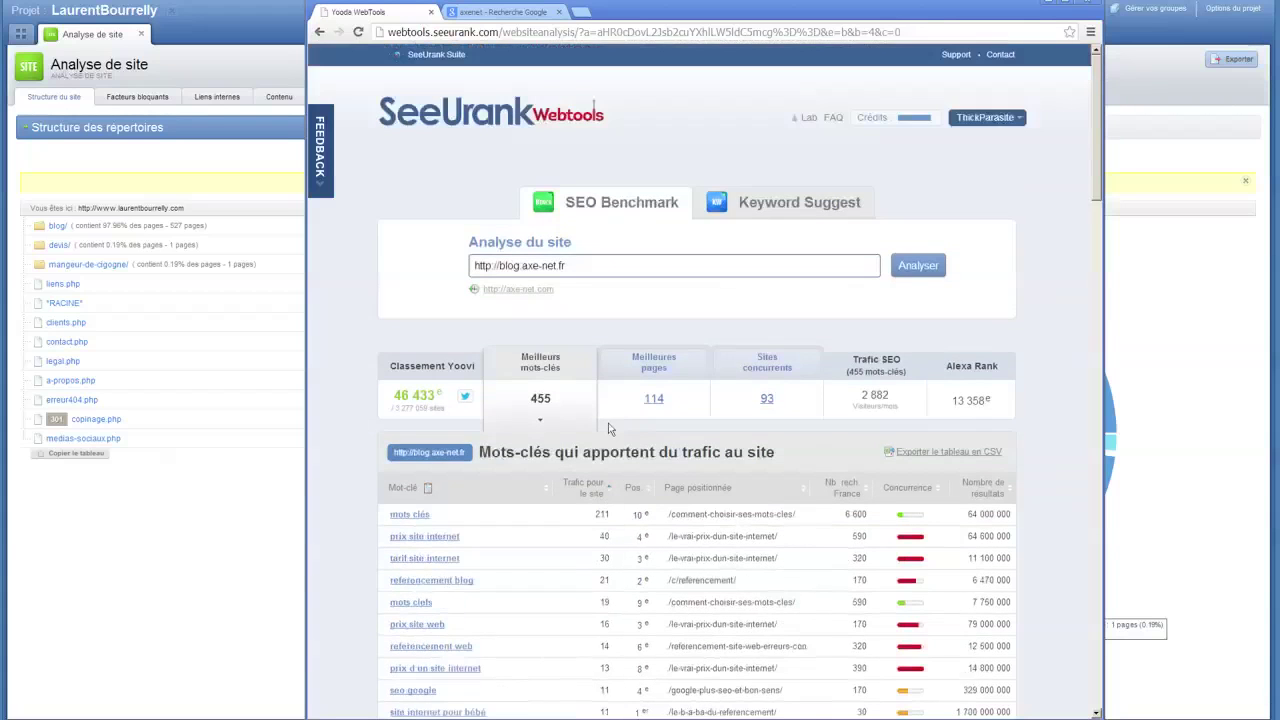
{"action": "scroll", "coordinate": [609, 428], "scroll_direction": "down", "scroll_amount": 3}
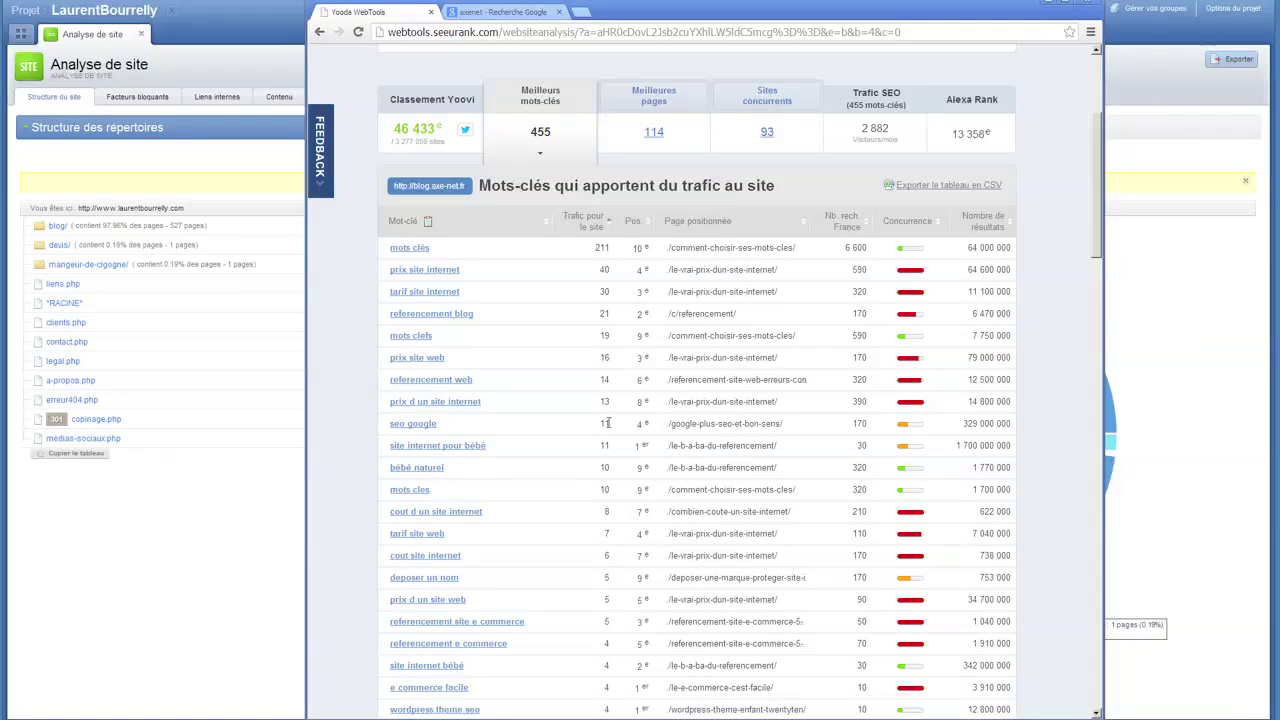
{"action": "left_click", "coordinate": [651, 221]}
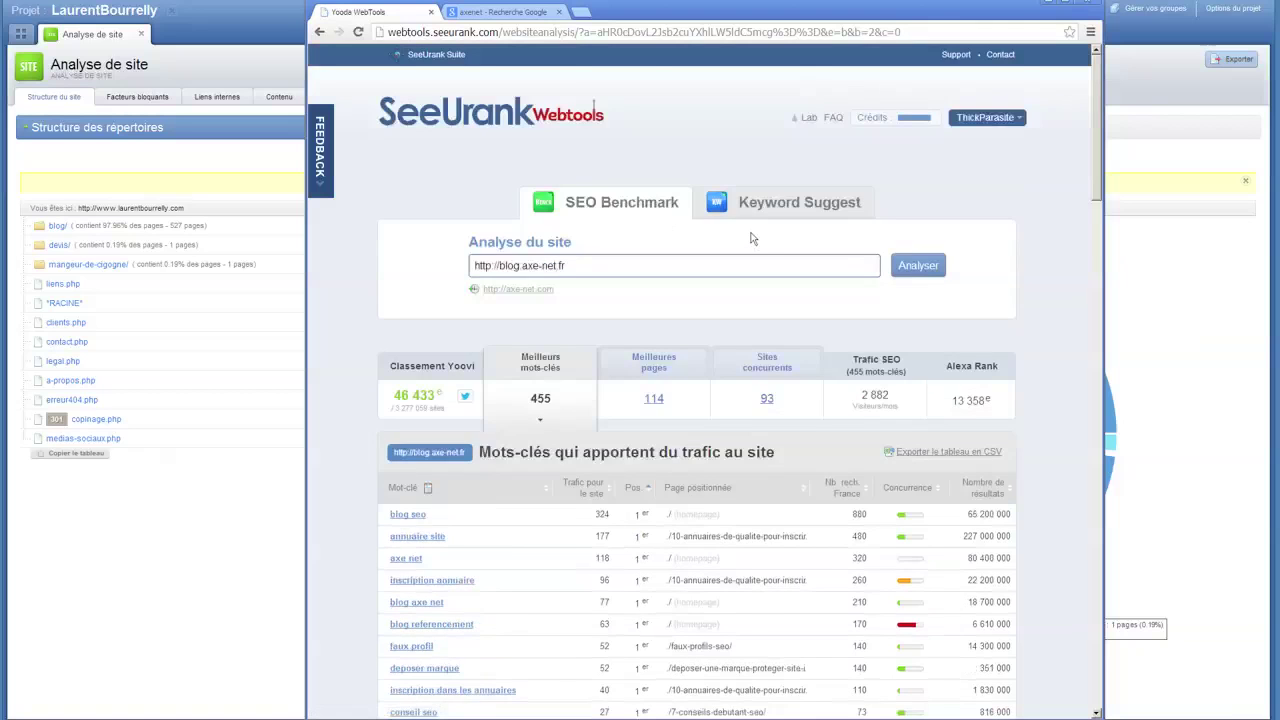
- Look through the position-sorted keywords of blog.axe-net.fr, comparing their traffic, positioned pages and competition
{"action": "scroll", "coordinate": [753, 238], "scroll_direction": "down", "scroll_amount": 1}
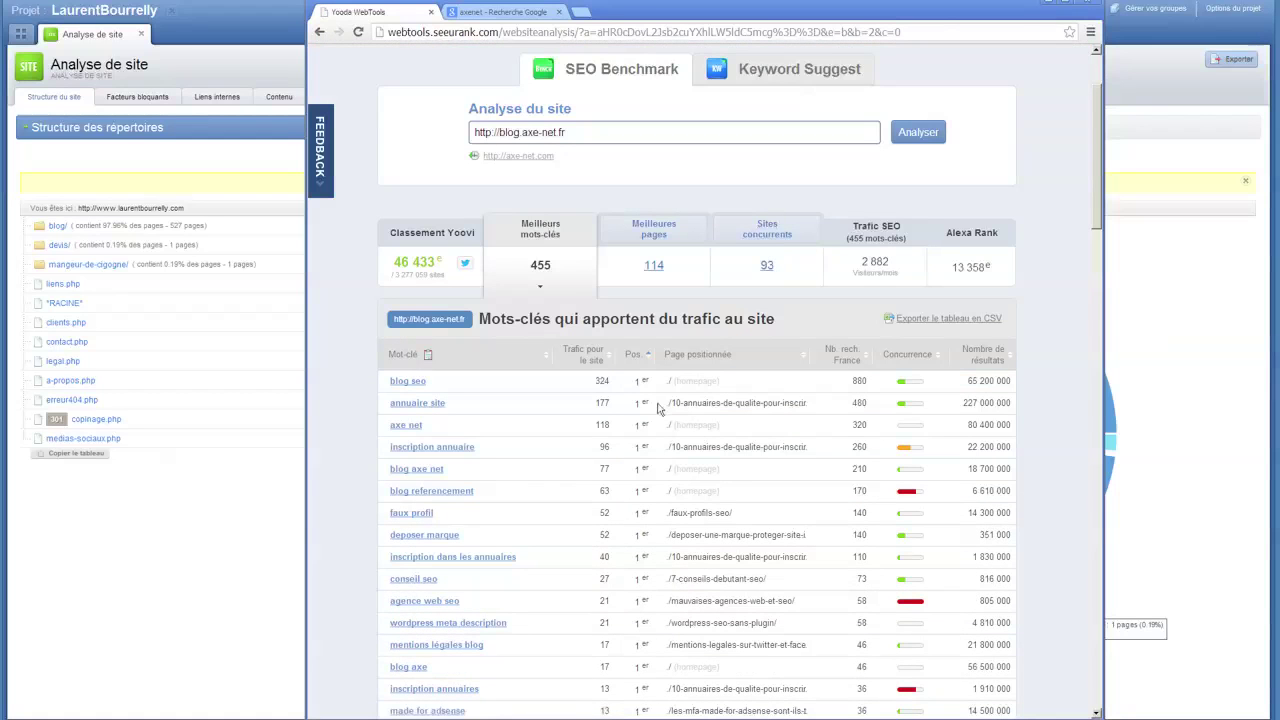
{"action": "scroll", "coordinate": [658, 409], "scroll_direction": "down", "scroll_amount": 1}
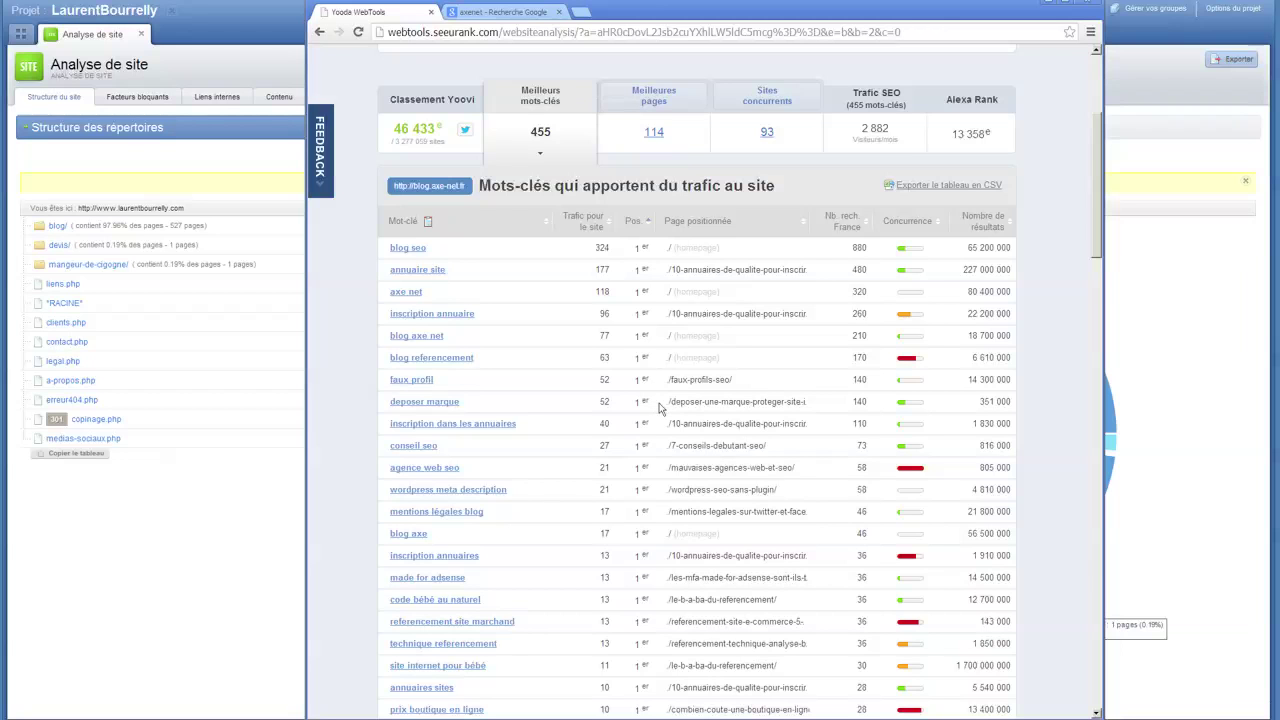
{"action": "scroll", "coordinate": [659, 408], "scroll_direction": "down", "scroll_amount": 1}
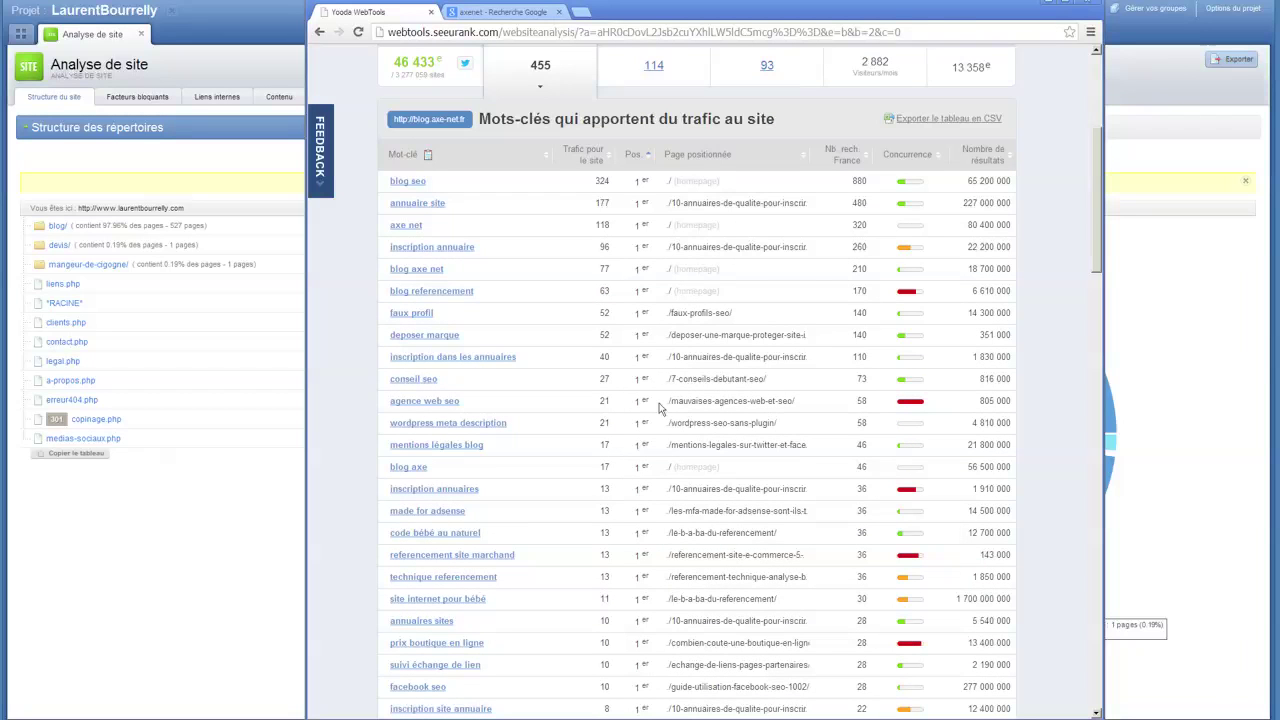
{"action": "scroll", "coordinate": [659, 408], "scroll_direction": "down", "scroll_amount": 1}
{"action": "scroll", "coordinate": [659, 408], "scroll_direction": "down", "scroll_amount": 3}
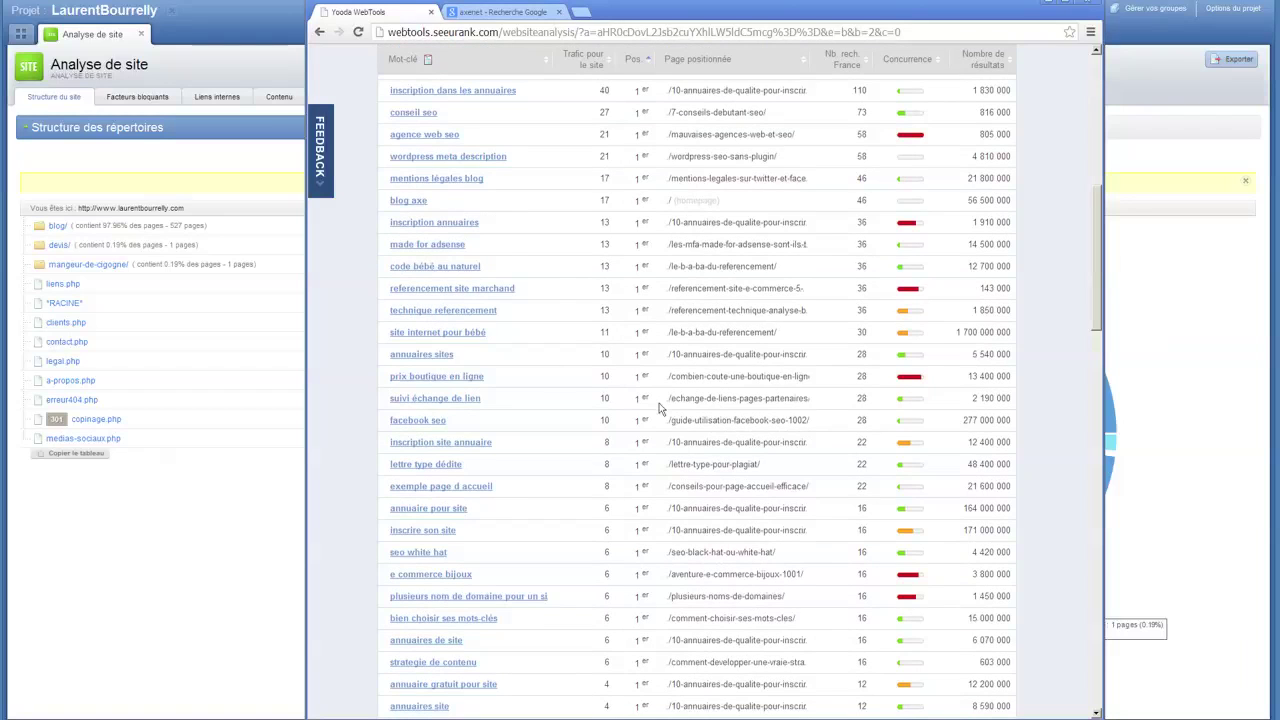
{"action": "scroll", "coordinate": [659, 408], "scroll_direction": "up", "scroll_amount": 2}
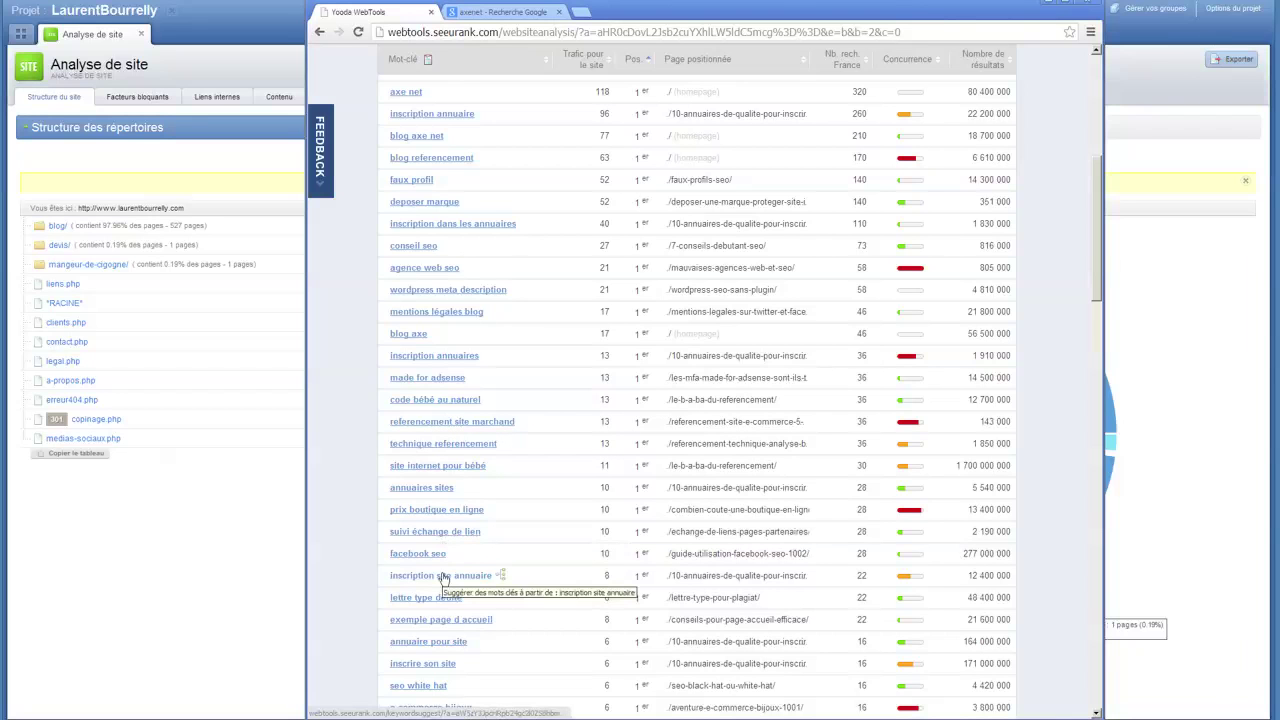
{"action": "scroll", "coordinate": [477, 385], "scroll_direction": "down", "scroll_amount": 1}
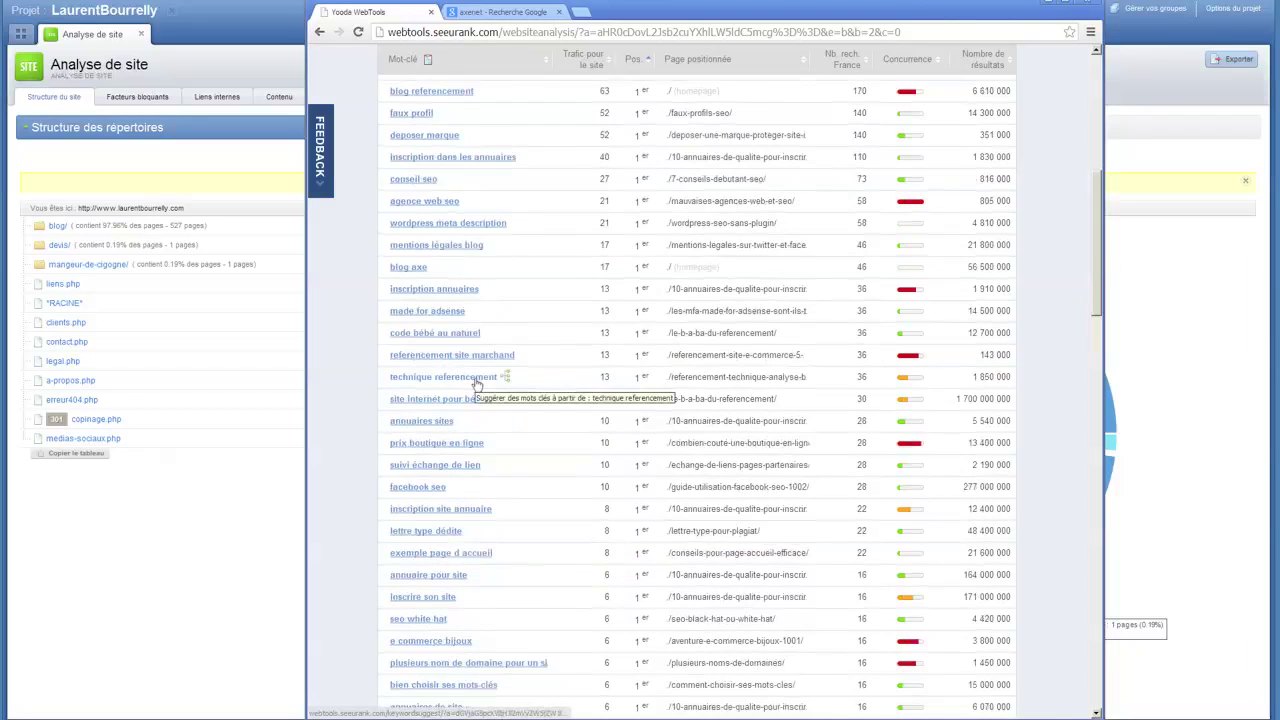
{"action": "scroll", "coordinate": [477, 385], "scroll_direction": "down", "scroll_amount": 2}
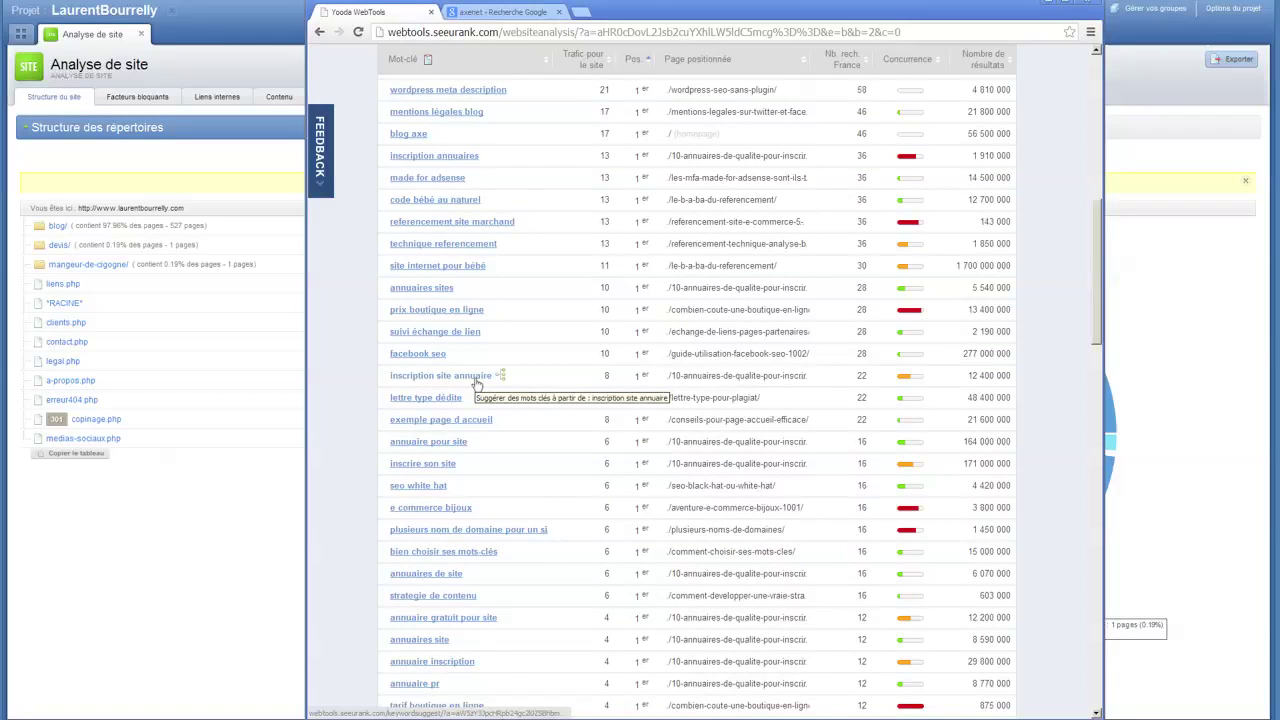
{"action": "scroll", "coordinate": [477, 385], "scroll_direction": "down", "scroll_amount": 5}
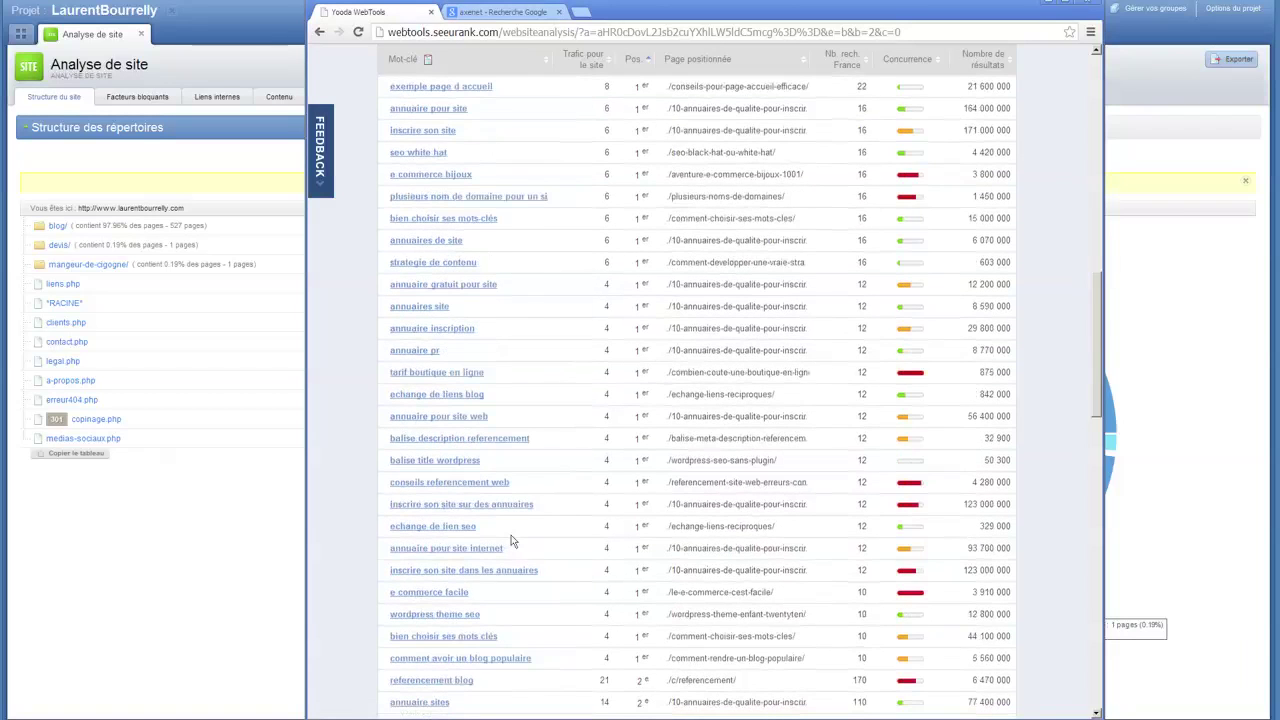
{"action": "scroll", "coordinate": [510, 541], "scroll_direction": "down", "scroll_amount": 2}
{"action": "scroll", "coordinate": [510, 541], "scroll_direction": "down", "scroll_amount": 1}
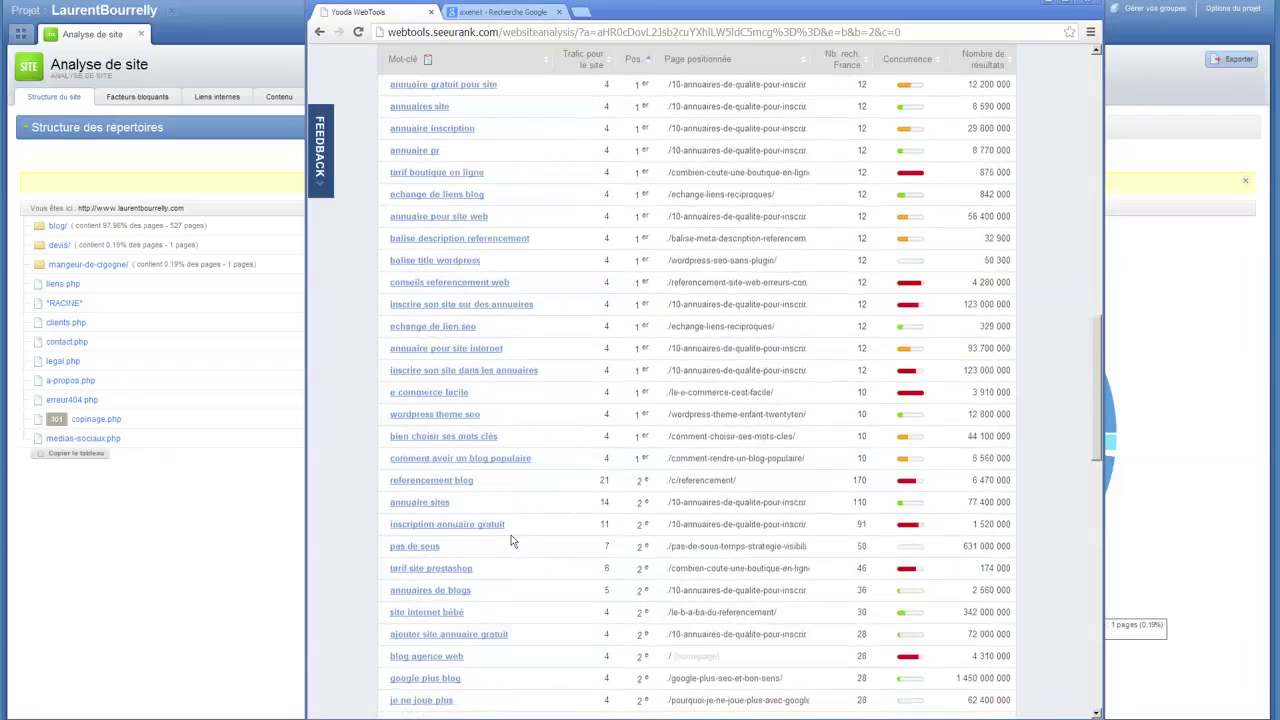
{"action": "scroll", "coordinate": [510, 541], "scroll_direction": "down", "scroll_amount": 5}
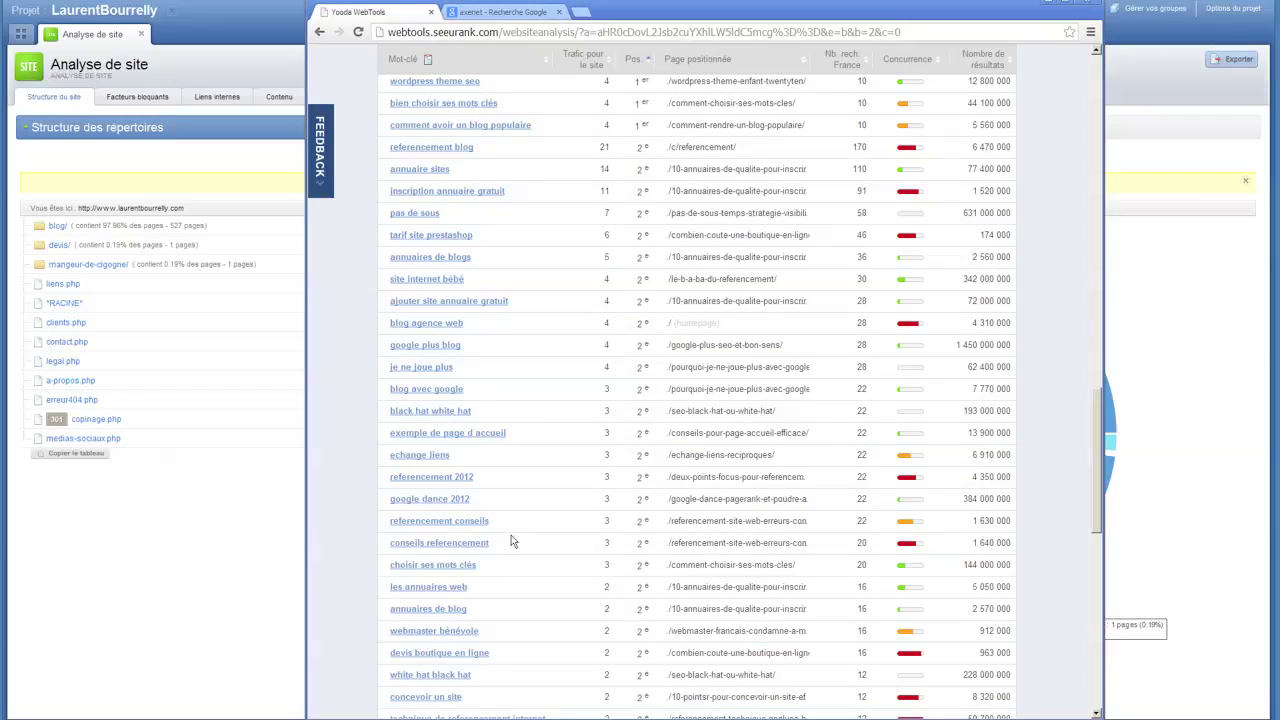
{"action": "scroll", "coordinate": [510, 541], "scroll_direction": "down", "scroll_amount": 6}
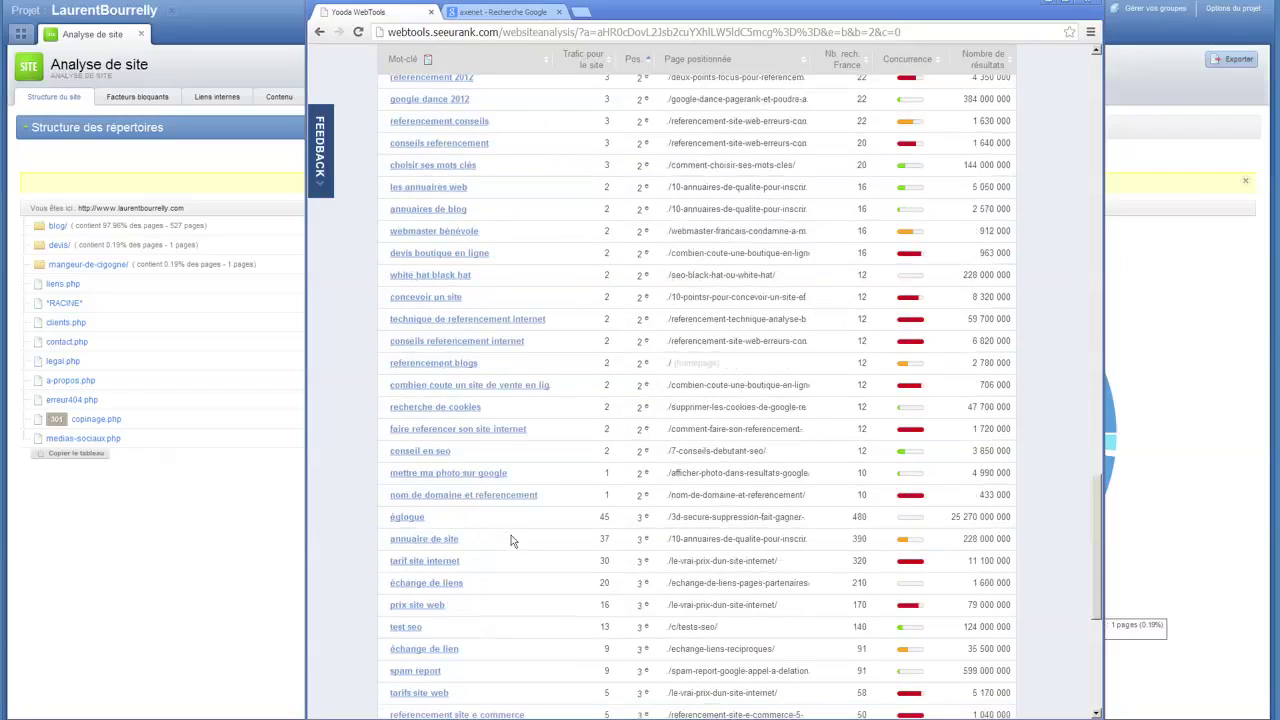
{"action": "scroll", "coordinate": [510, 541], "scroll_direction": "up", "scroll_amount": 15}
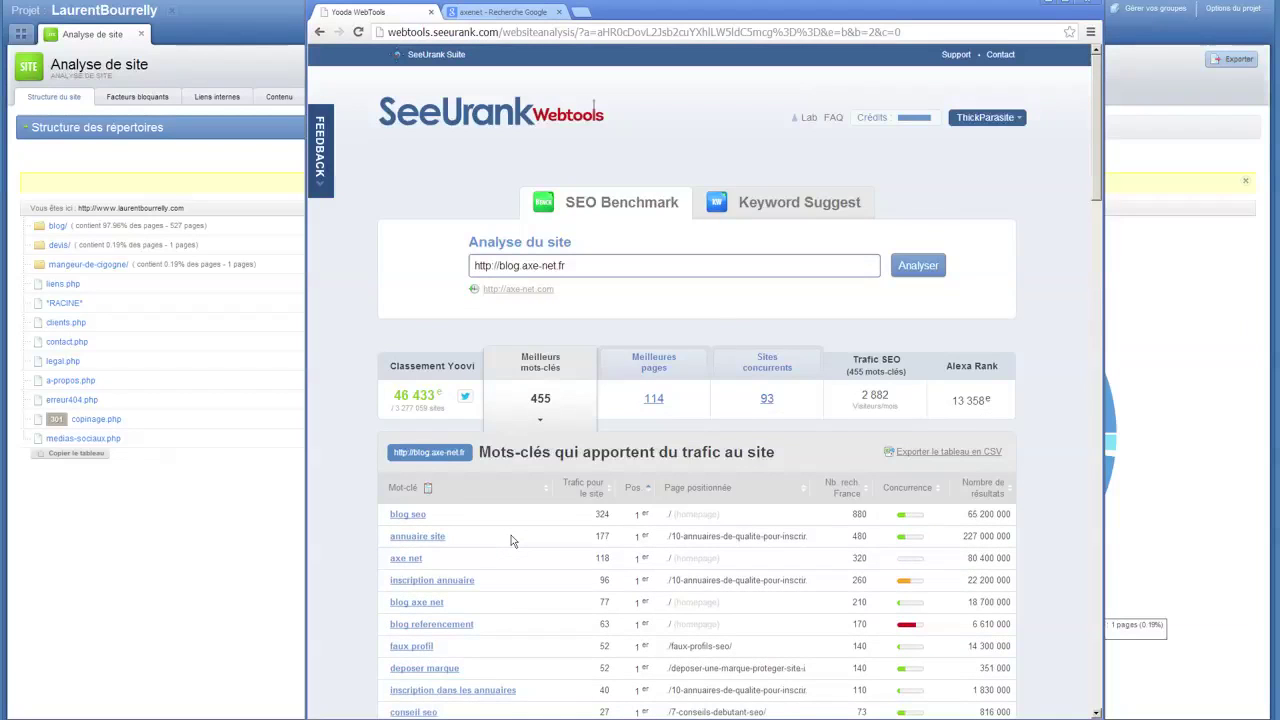
{"action": "scroll", "coordinate": [510, 541], "scroll_direction": "down", "scroll_amount": 2}
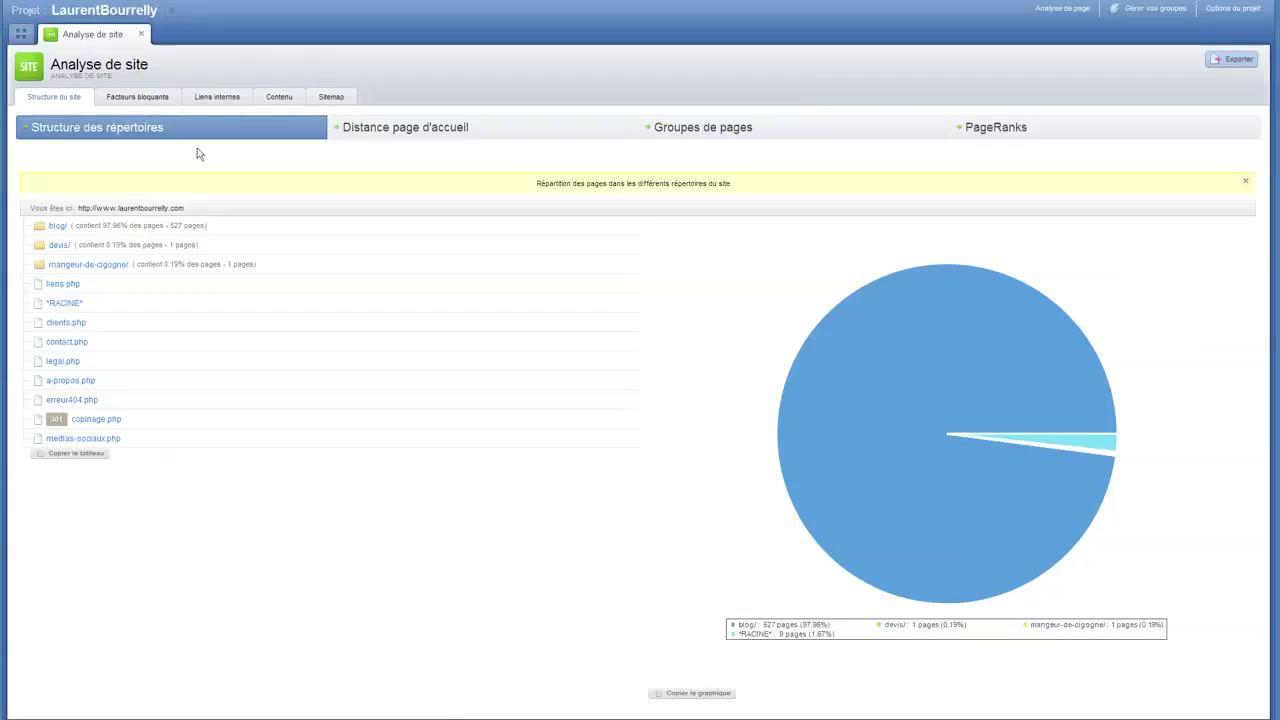
- View the Facteurs bloquants summary of the project's site analysis in SeeUrank and close that analysis
{"action": "left_click", "coordinate": [119, 100]}
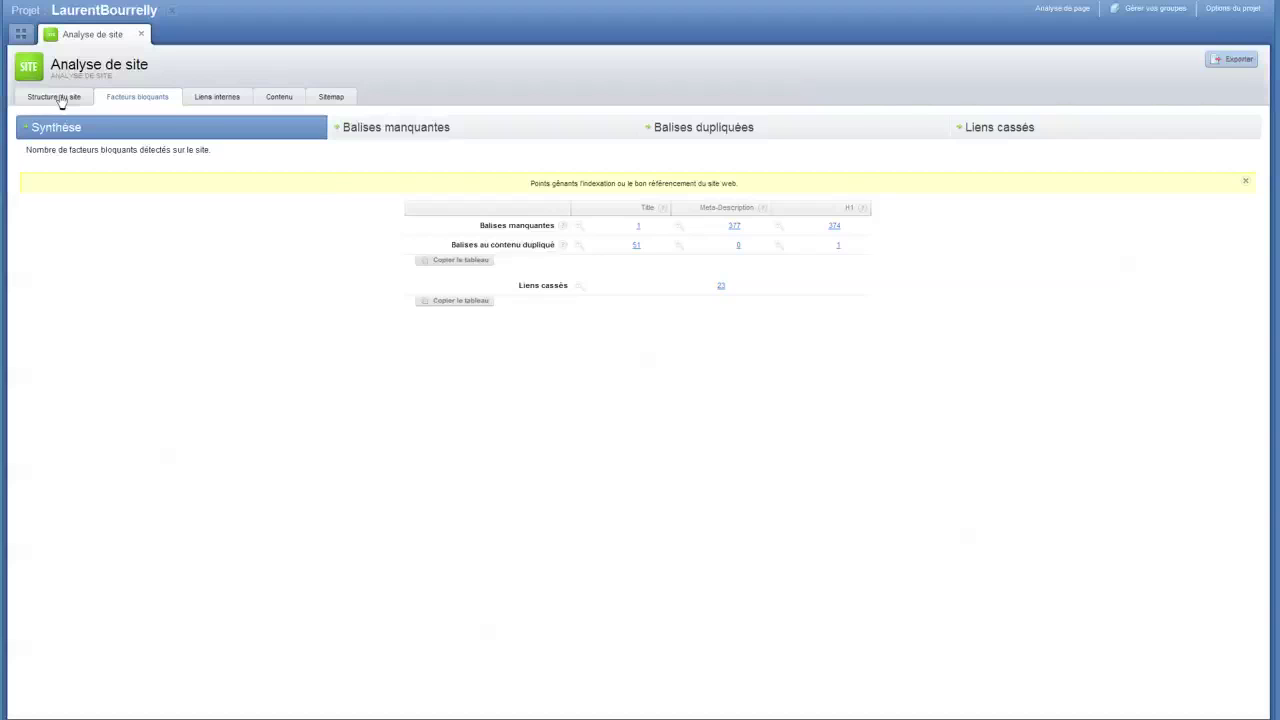
{"action": "left_click", "coordinate": [143, 36]}
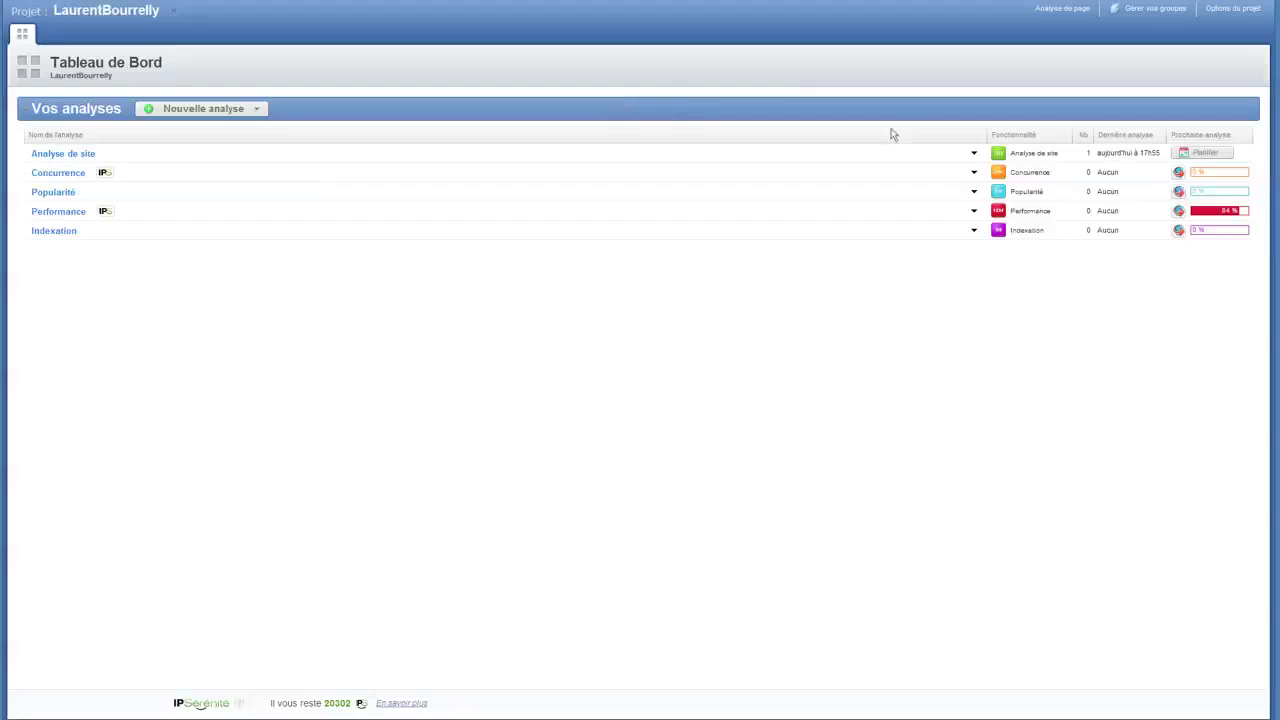
- Check the Concurrence analysis of the current project and close it
{"action": "left_click", "coordinate": [935, 172]}
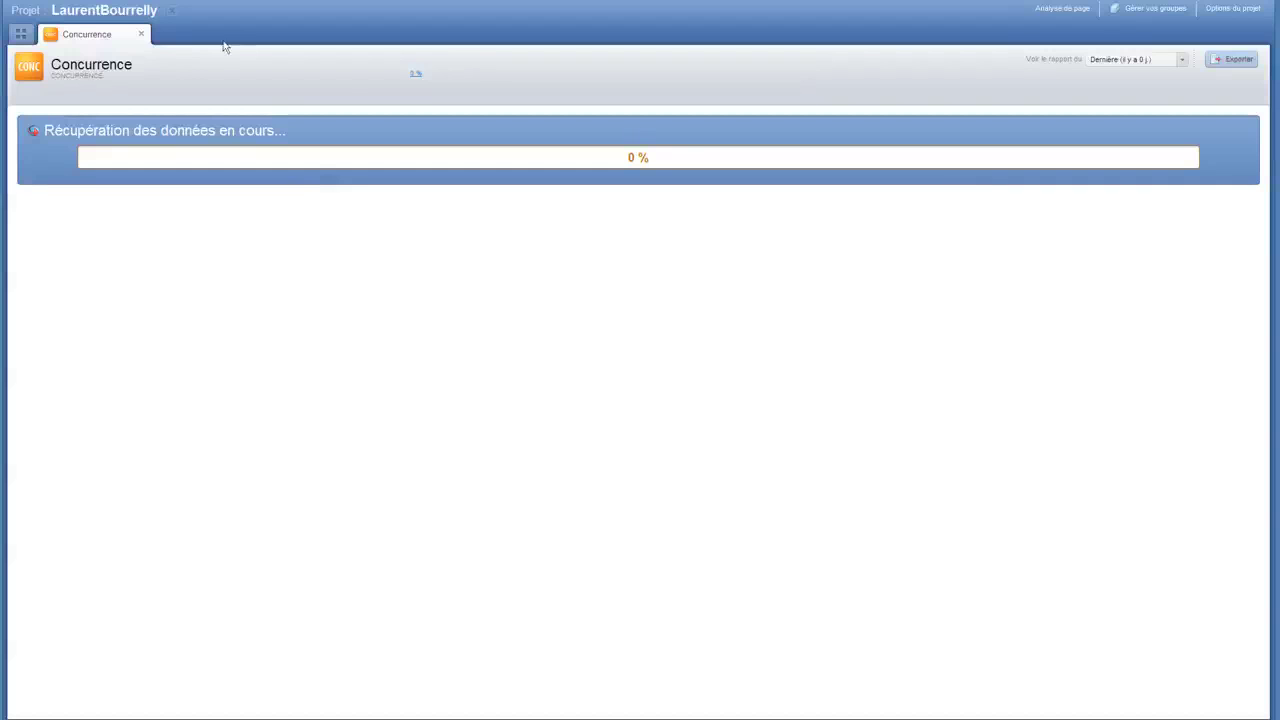
{"action": "left_click", "coordinate": [141, 34]}
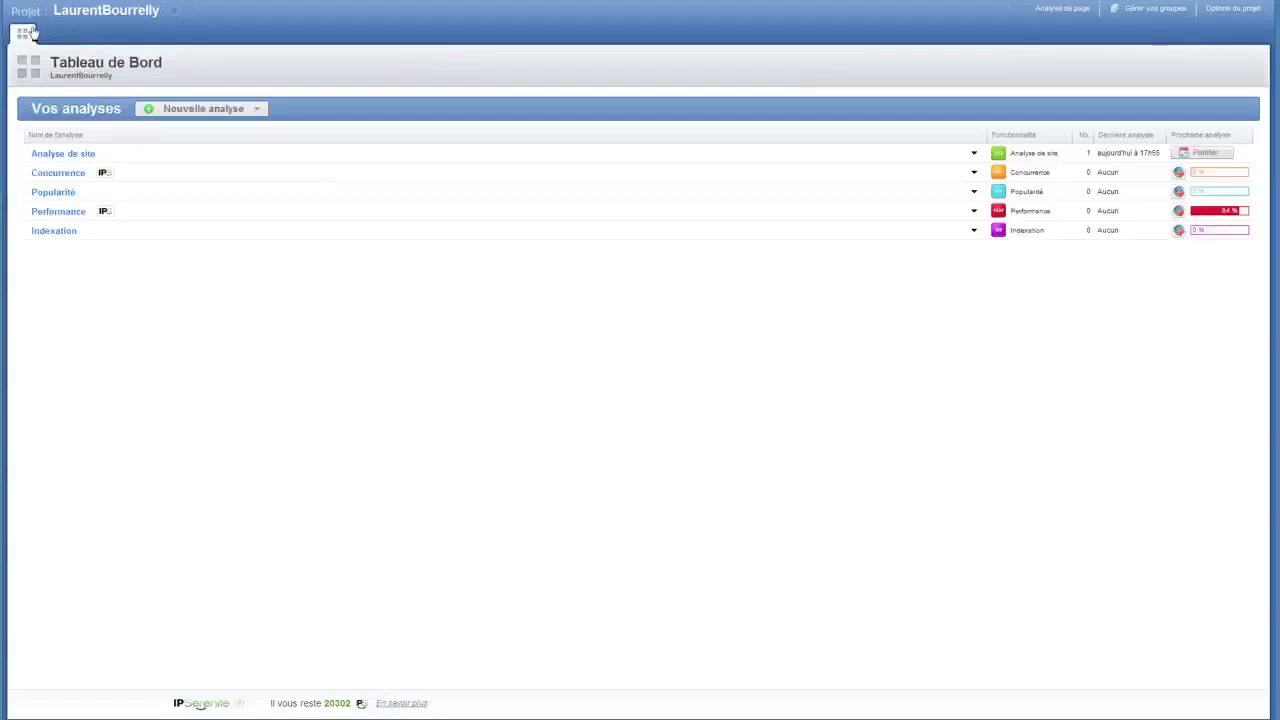
- Close the current project, open the Remixjobs.com project and consult its Concurrence analysis
{"action": "left_click", "coordinate": [175, 15]}
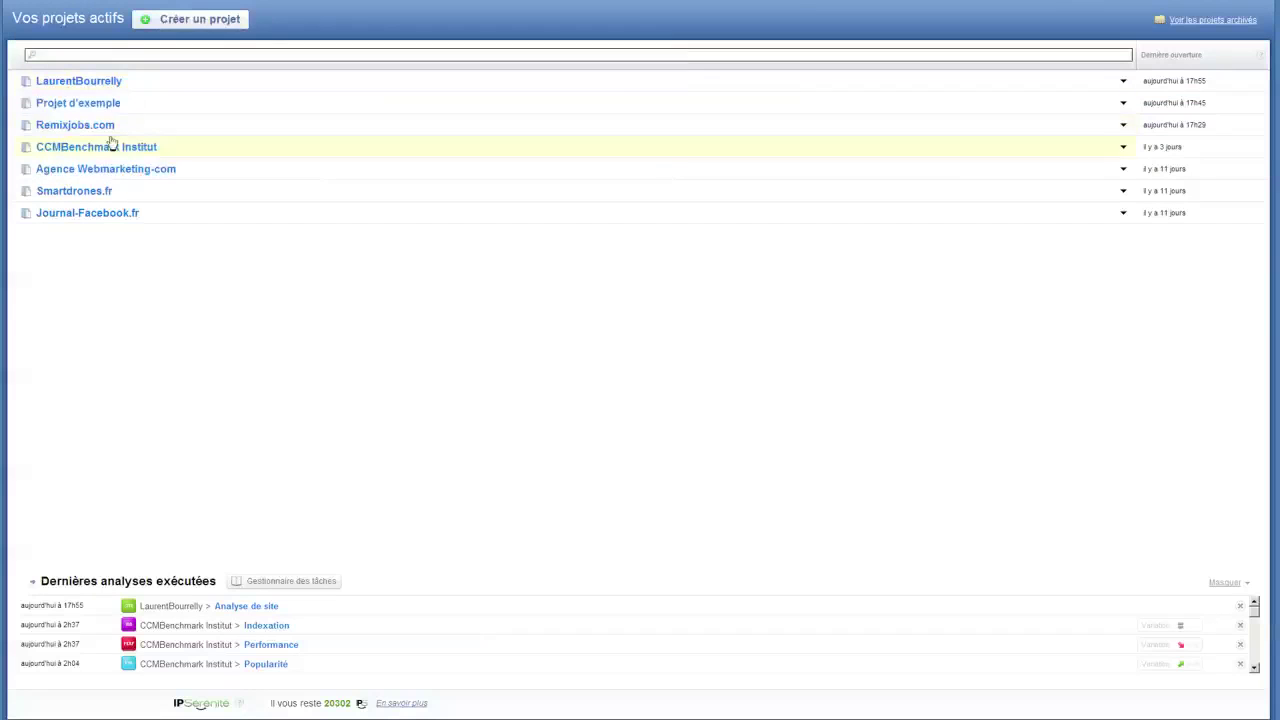
{"action": "left_click", "coordinate": [102, 125]}
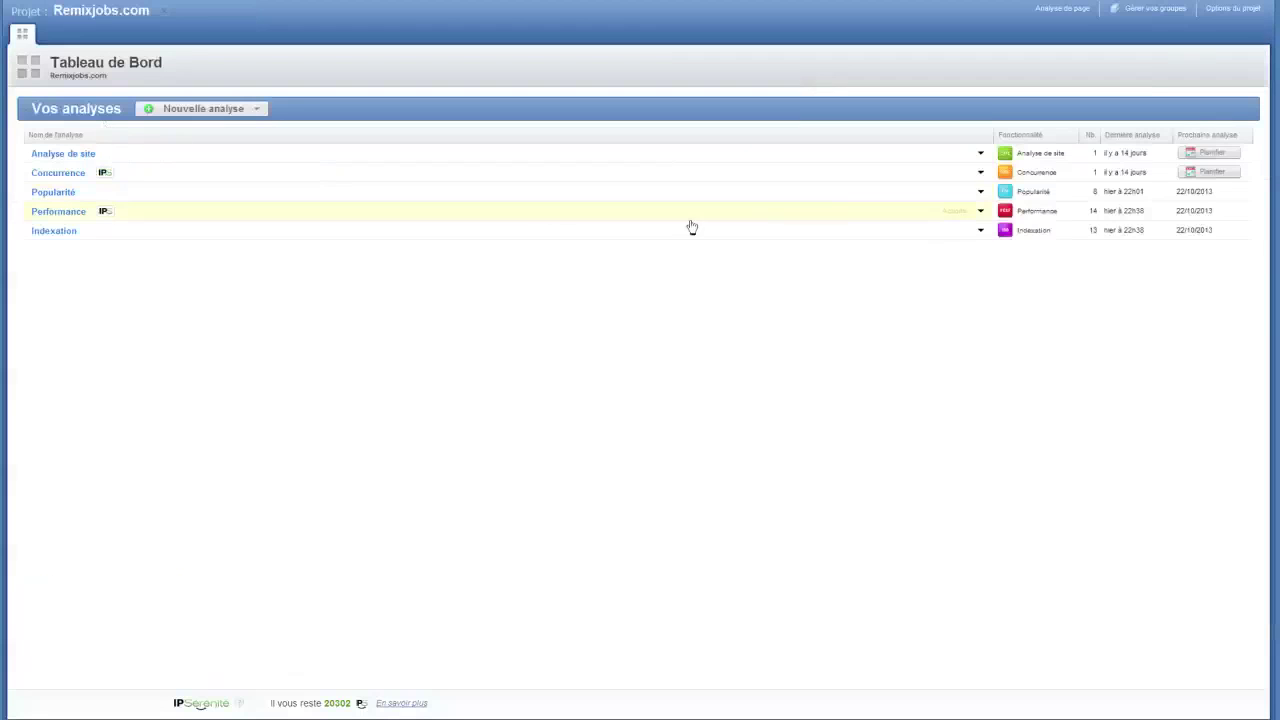
{"action": "left_click", "coordinate": [981, 174]}
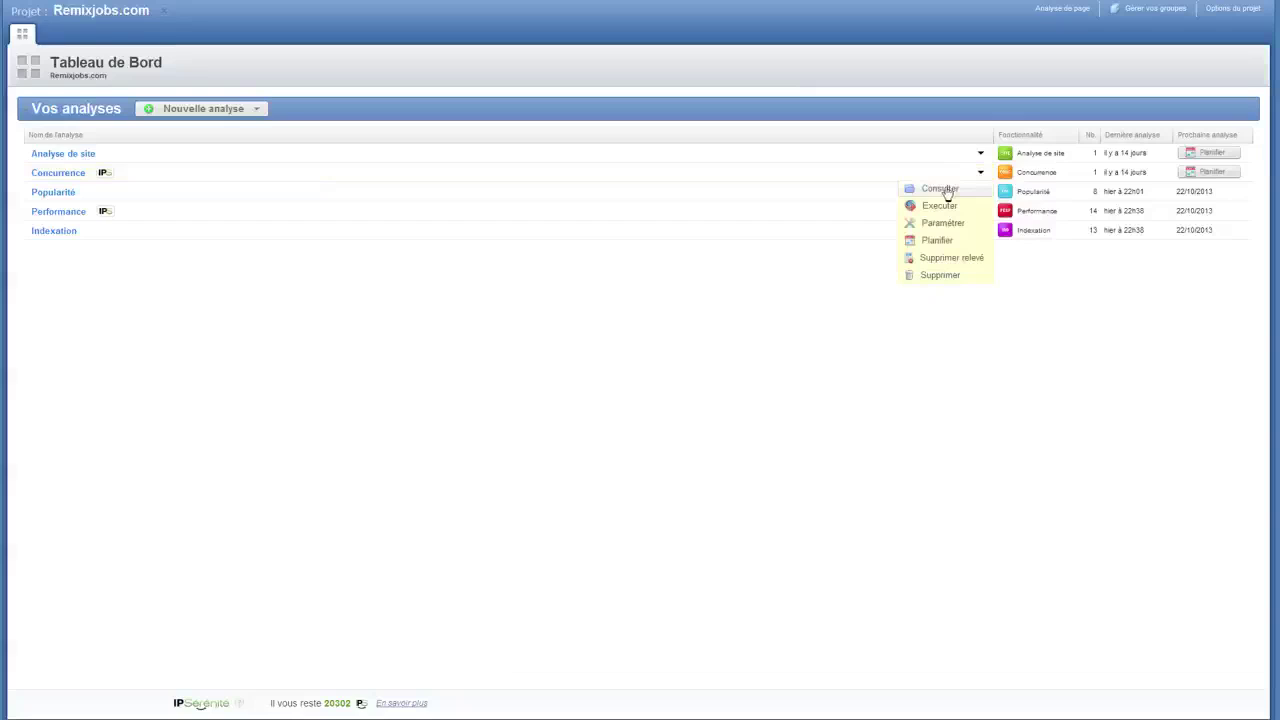
{"action": "left_click", "coordinate": [940, 189]}
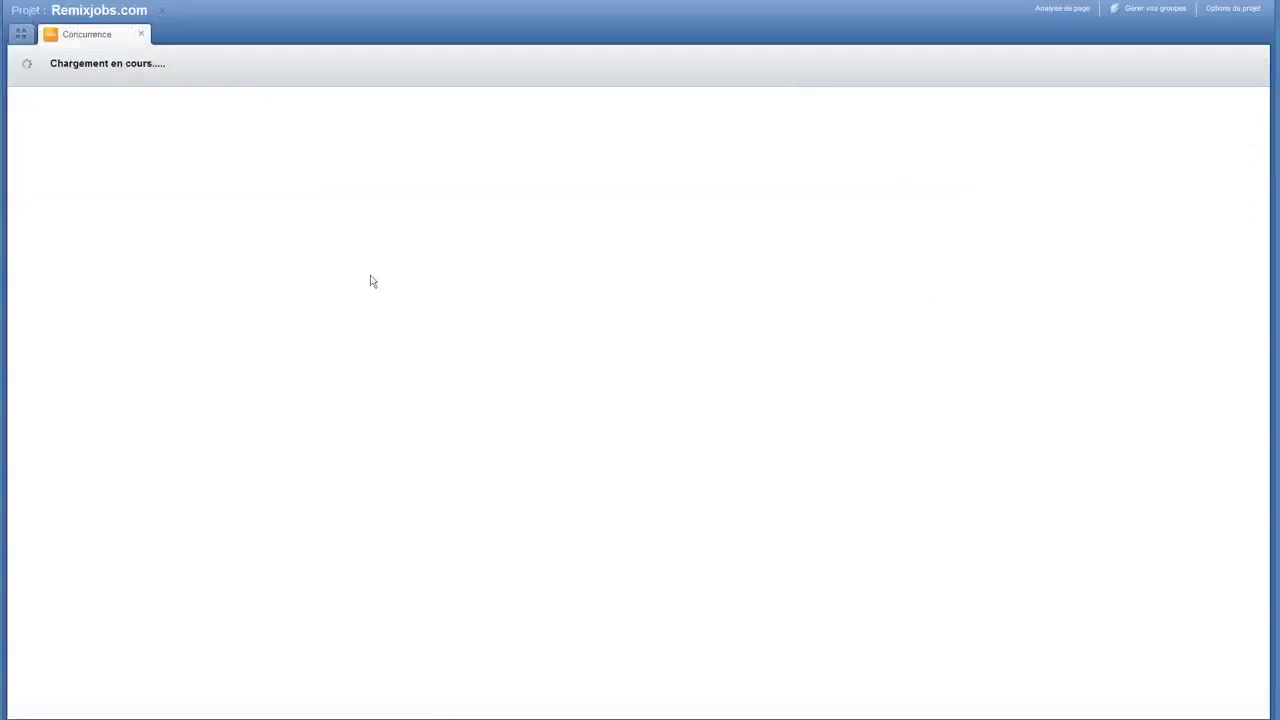